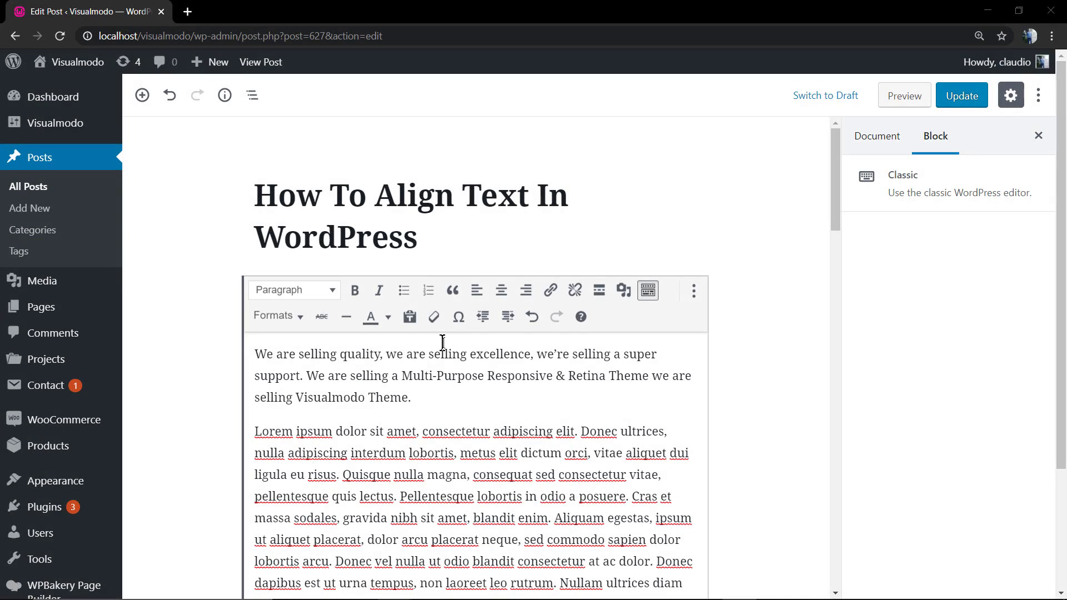
# - Show the Document settings and reopen the 'How To Align Text In WordPress' post from All Posts
pyautogui.click(867, 146)
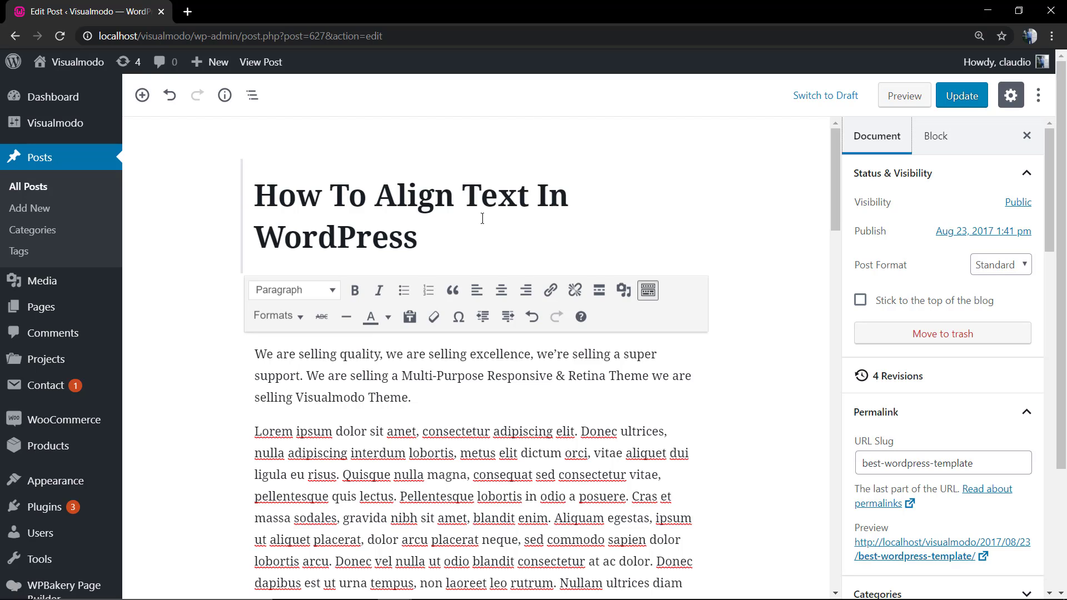
pyautogui.click(78, 159)
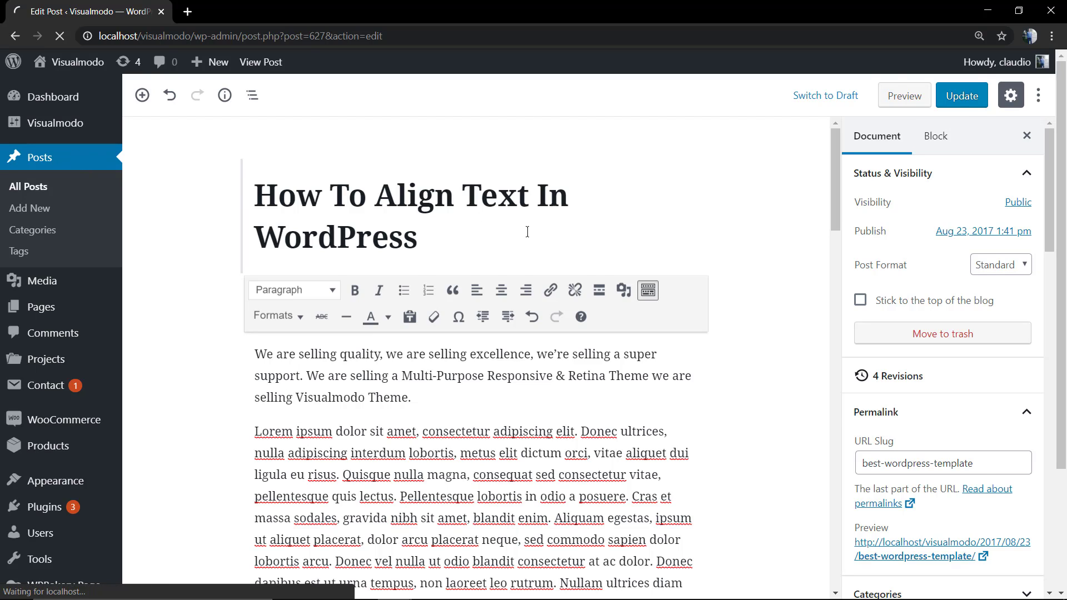
pyautogui.click(272, 214)
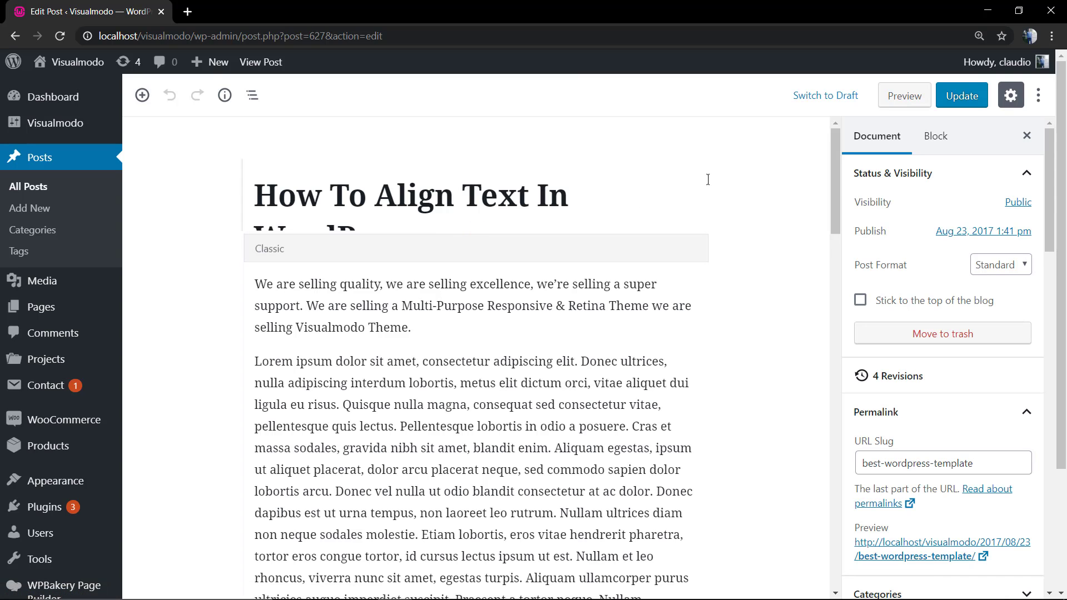
# - Open the post's permalink in a new tab, inspect its first paragraph, then return to the editor
pyautogui.click(418, 192)
pyautogui.rightClick(525, 144)
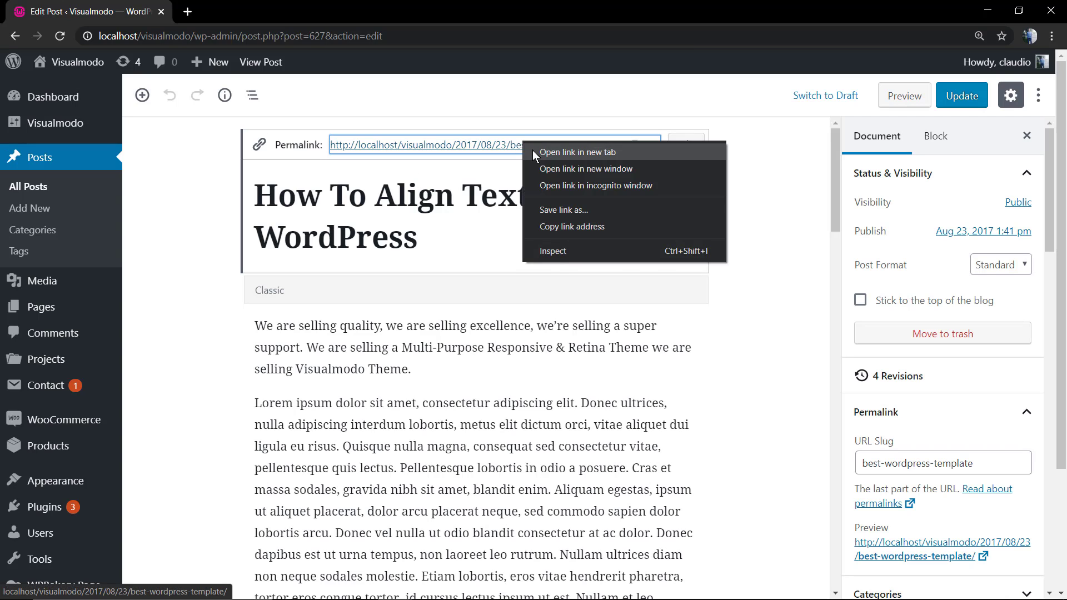
pyautogui.click(550, 148)
pyautogui.click(244, 15)
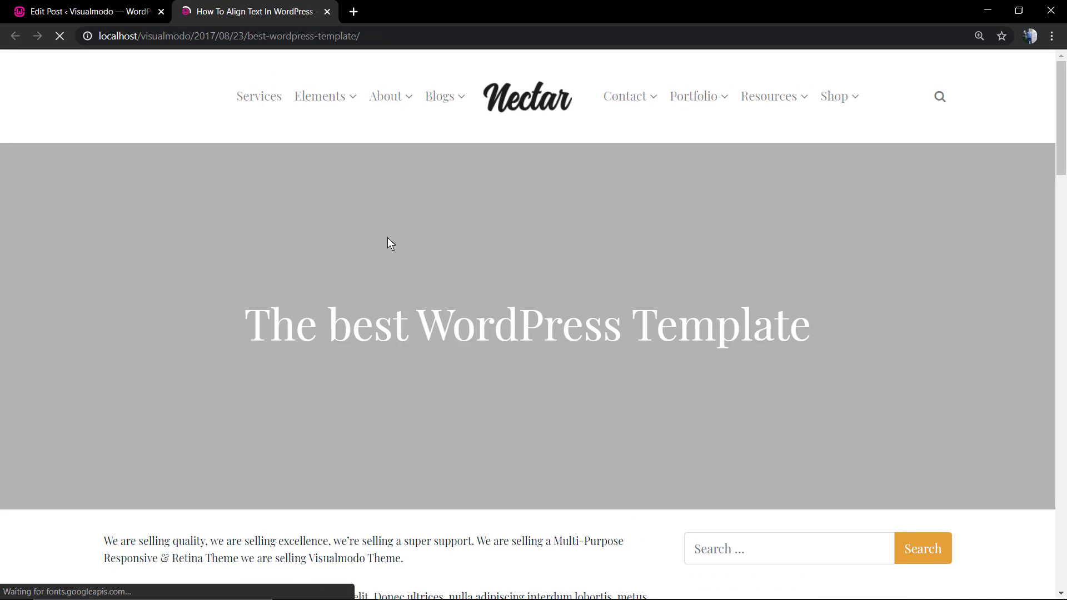
pyautogui.scroll(-5, 378, 261)
pyautogui.tripleClick(351, 318)
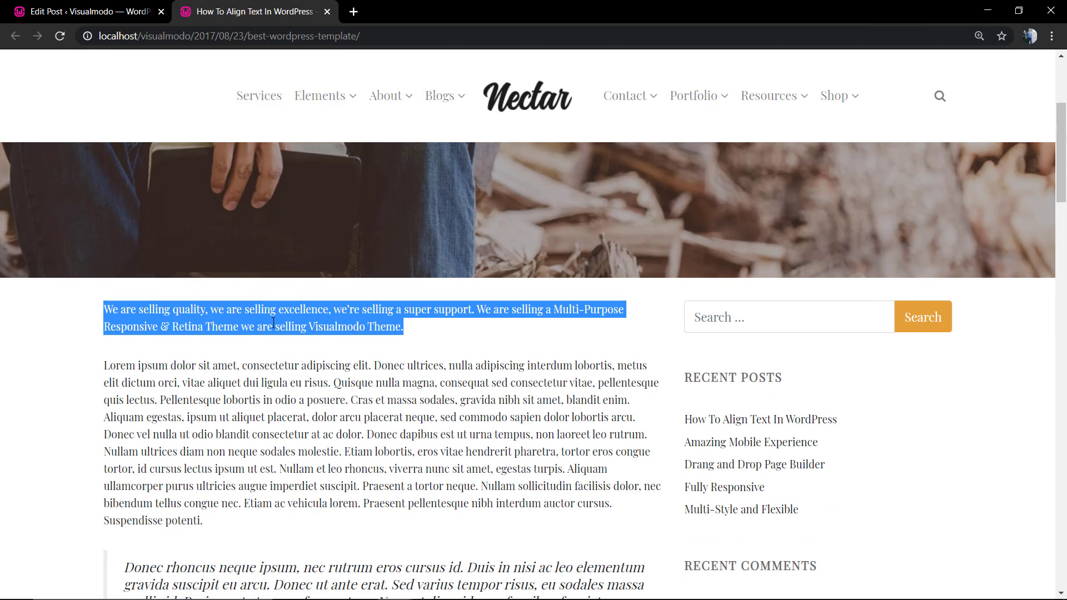
pyautogui.click(352, 318)
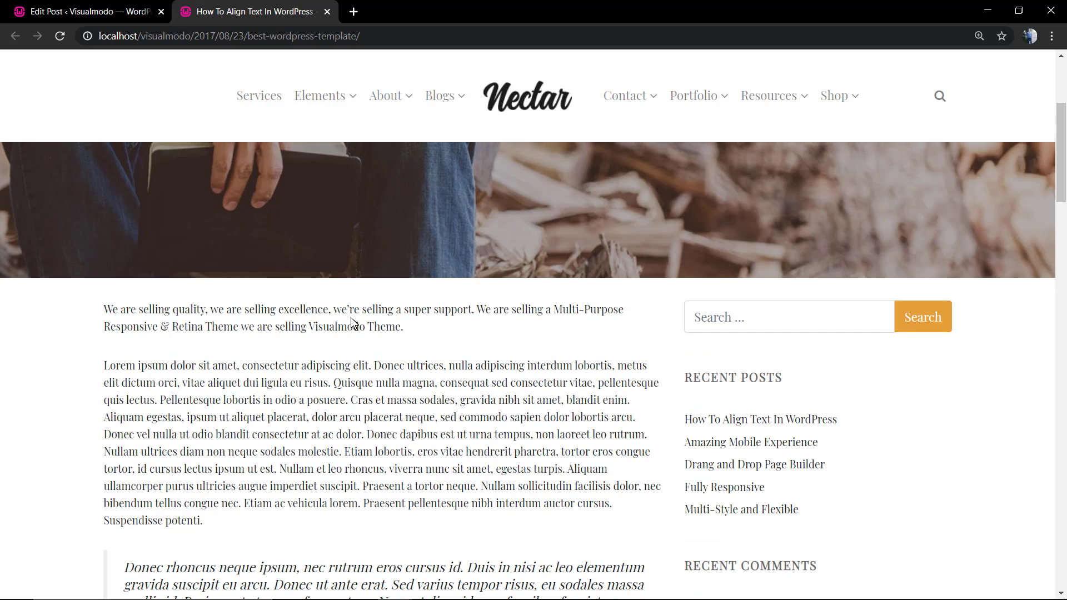
pyautogui.click(115, 3)
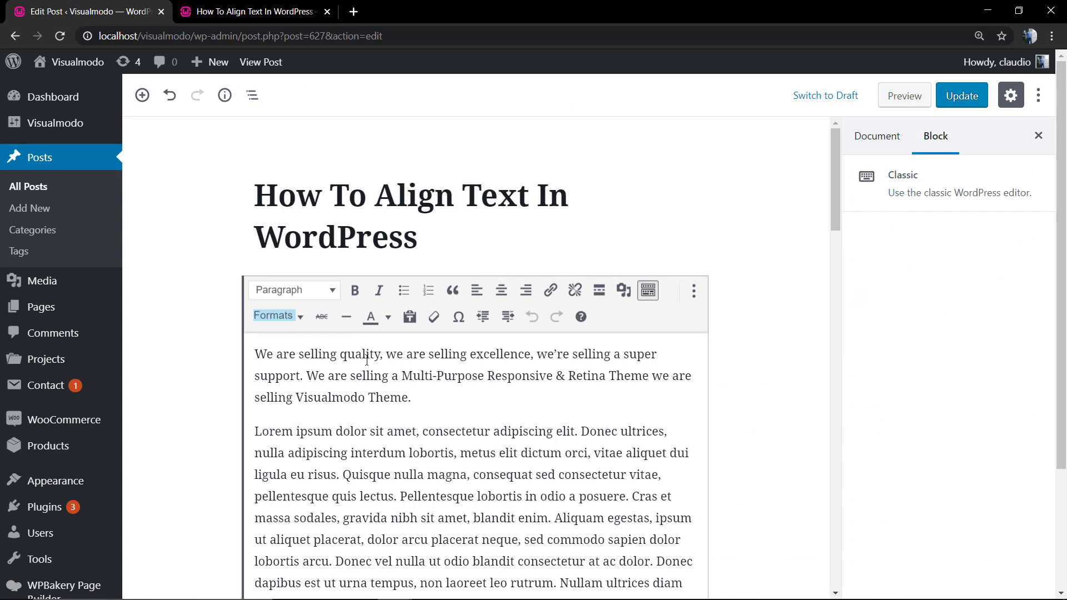
# - Center the first paragraph, update the post, and reload the published post to check it
pyautogui.doubleClick(368, 371)
pyautogui.click(368, 371)
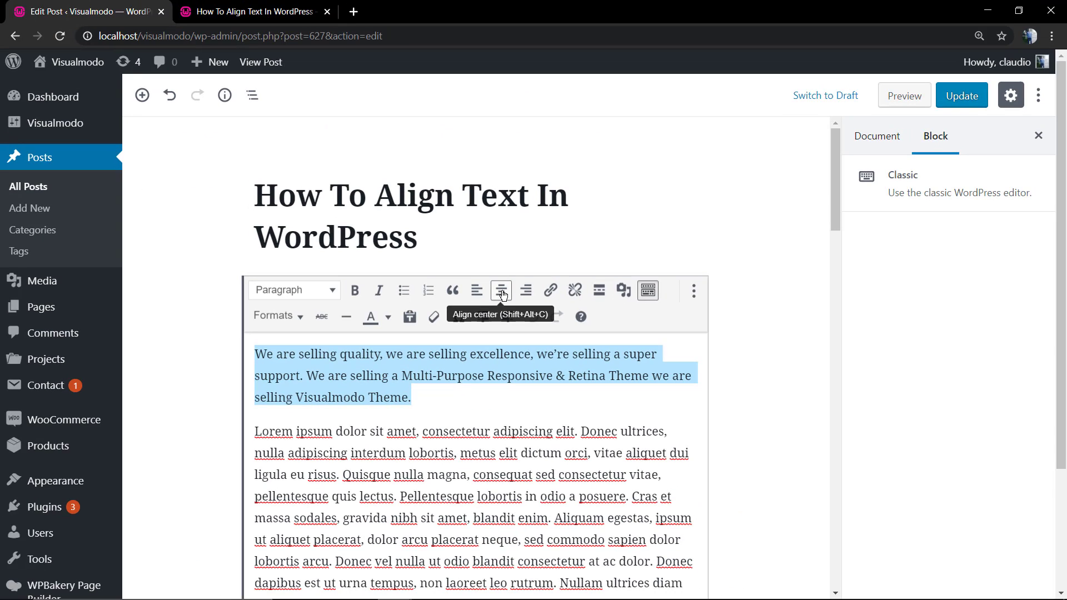
pyautogui.click(500, 292)
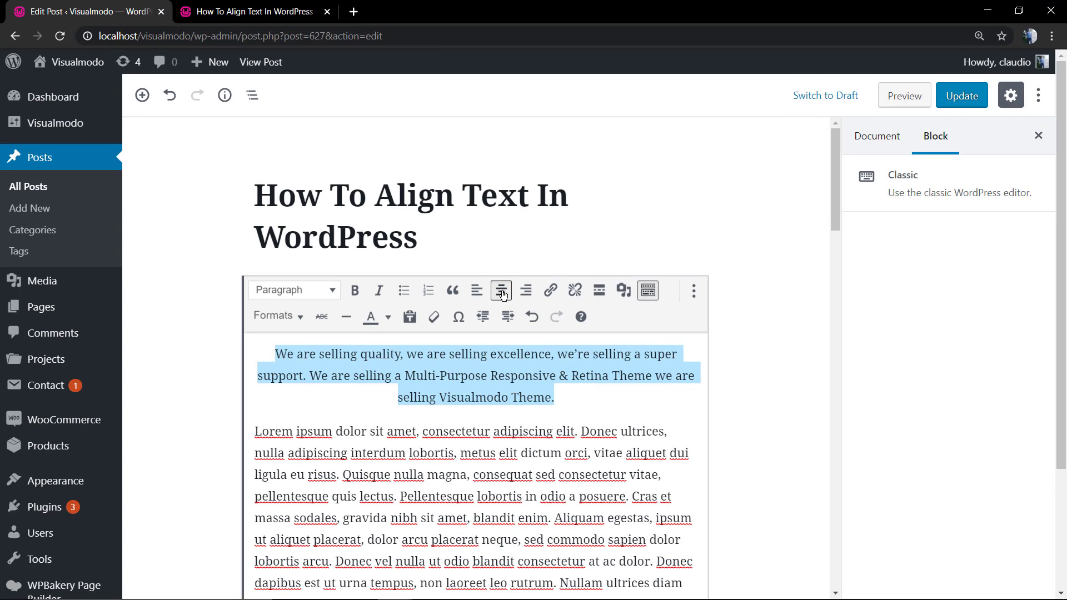
pyautogui.click(973, 99)
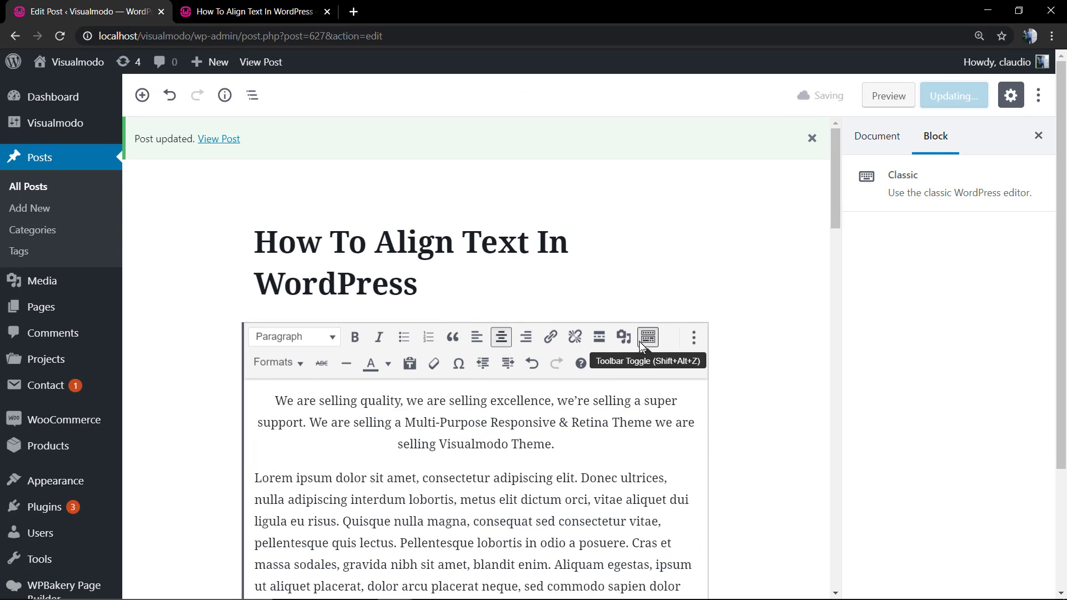
pyautogui.click(249, 15)
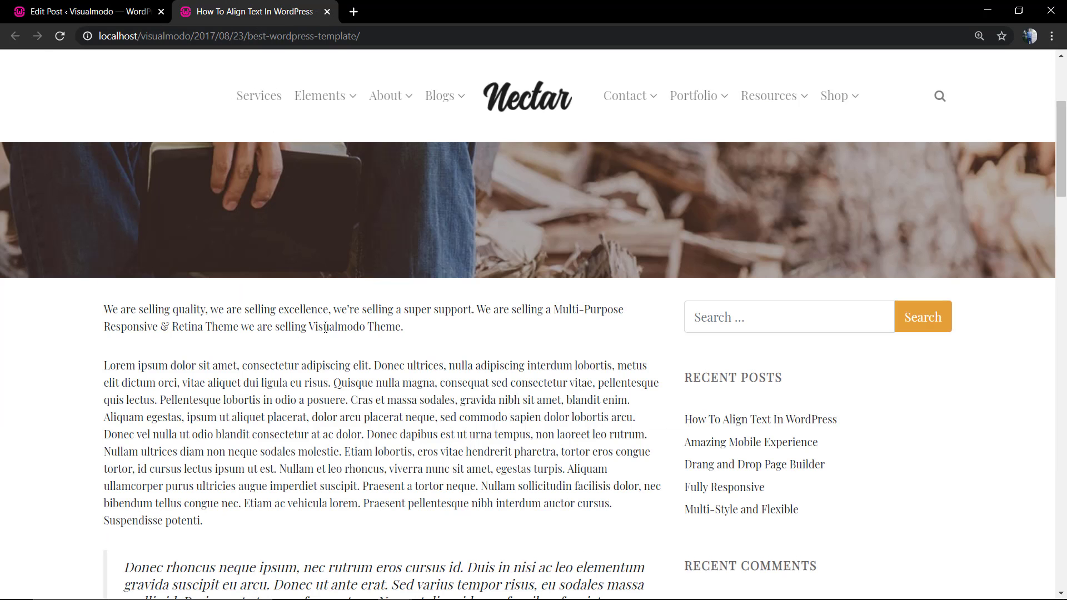
pyautogui.press('F5')
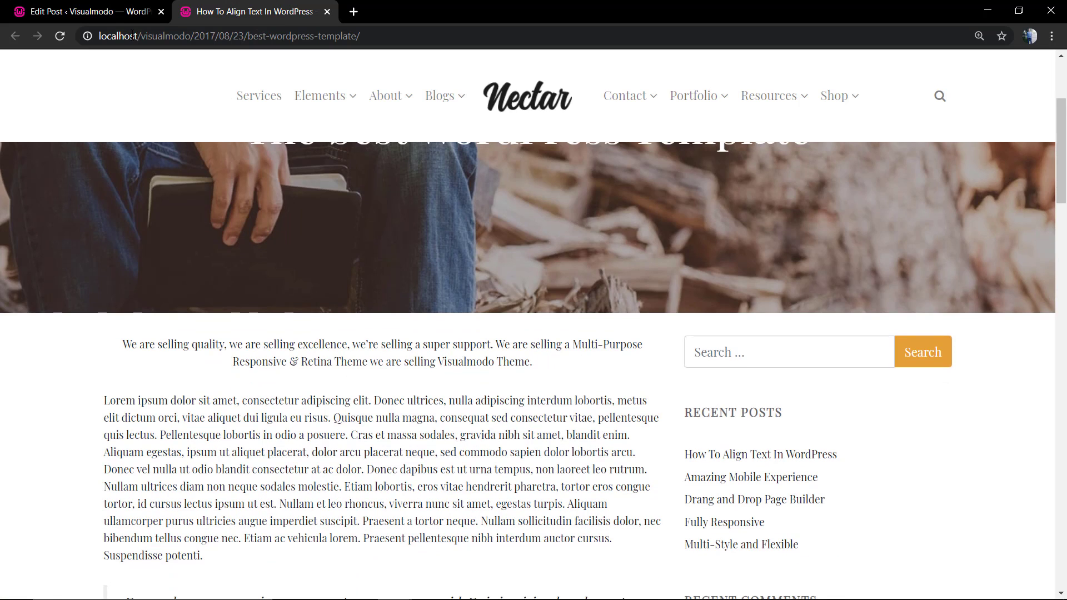
pyautogui.click(99, 11)
# - Right-align the first paragraph and preview the post in a new tab
pyautogui.tripleClick(469, 400)
pyautogui.click(526, 337)
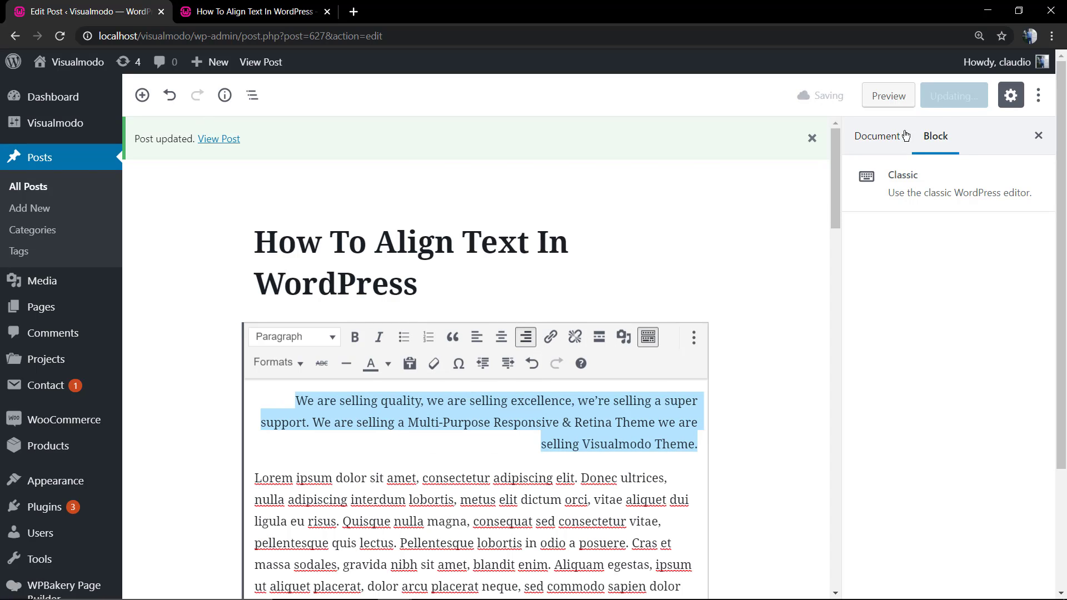
pyautogui.click(893, 98)
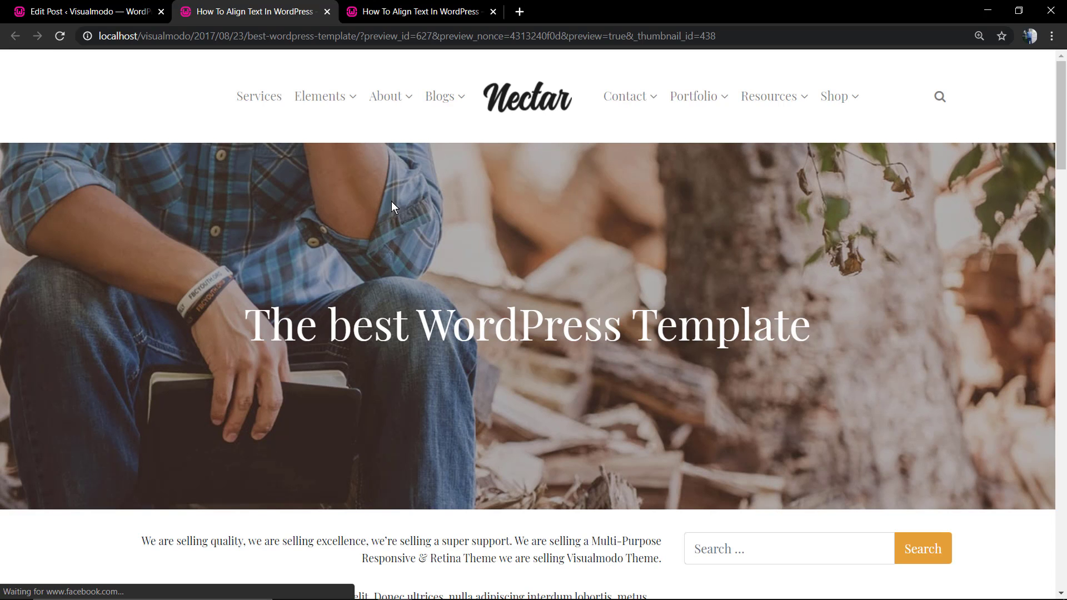
pyautogui.scroll(-4, 412, 300)
pyautogui.click(146, 13)
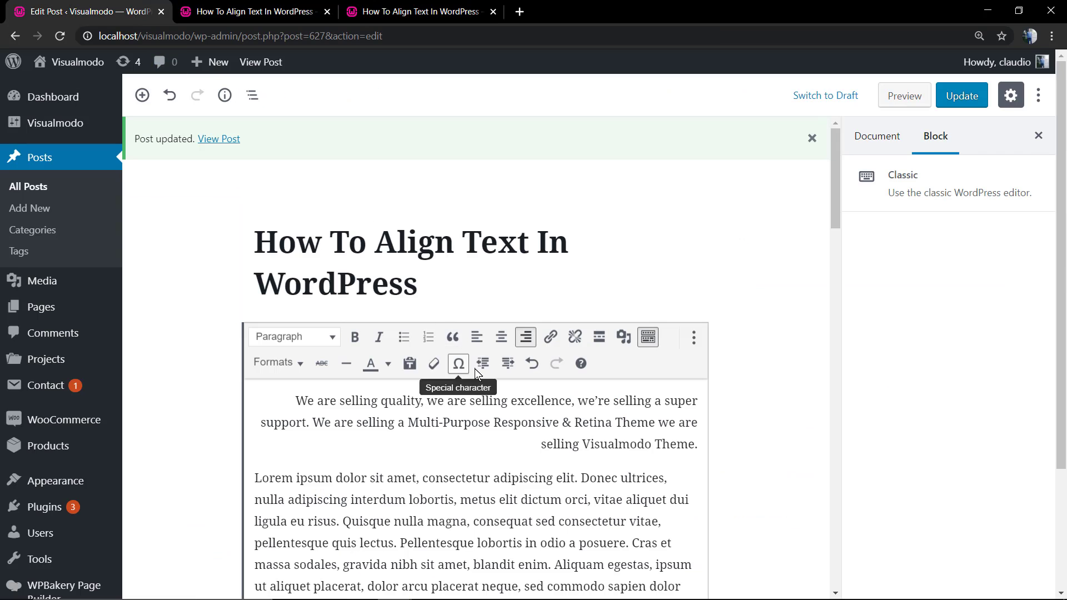
# - Set the first paragraph back to left alignment
pyautogui.tripleClick(527, 423)
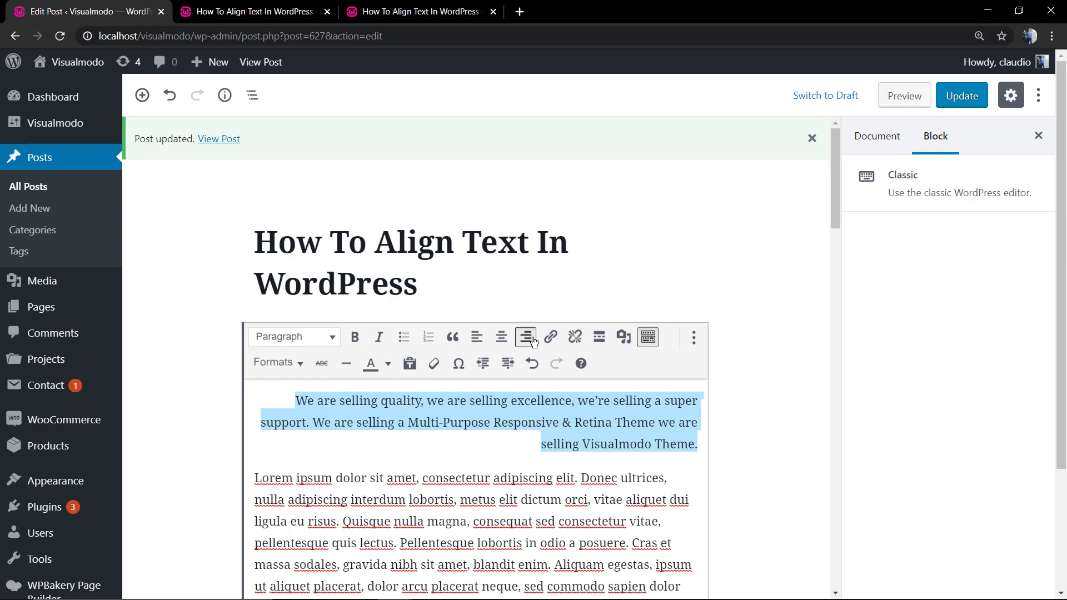
pyautogui.click(476, 337)
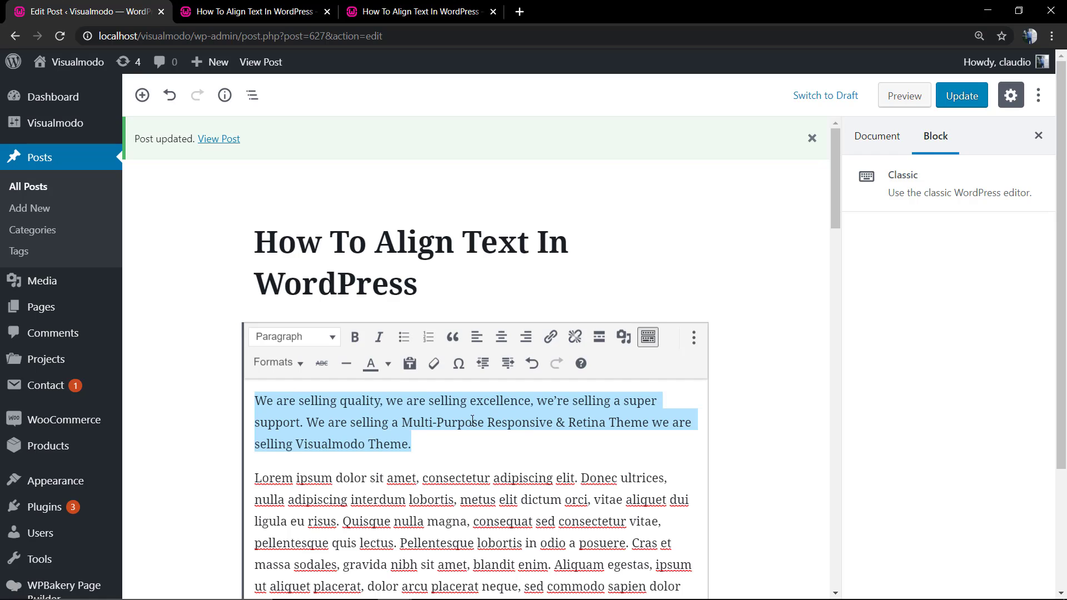
pyautogui.scroll(-2, 471, 420)
pyautogui.scroll(2, 467, 421)
pyautogui.click(455, 441)
pyautogui.scroll(-1, 454, 443)
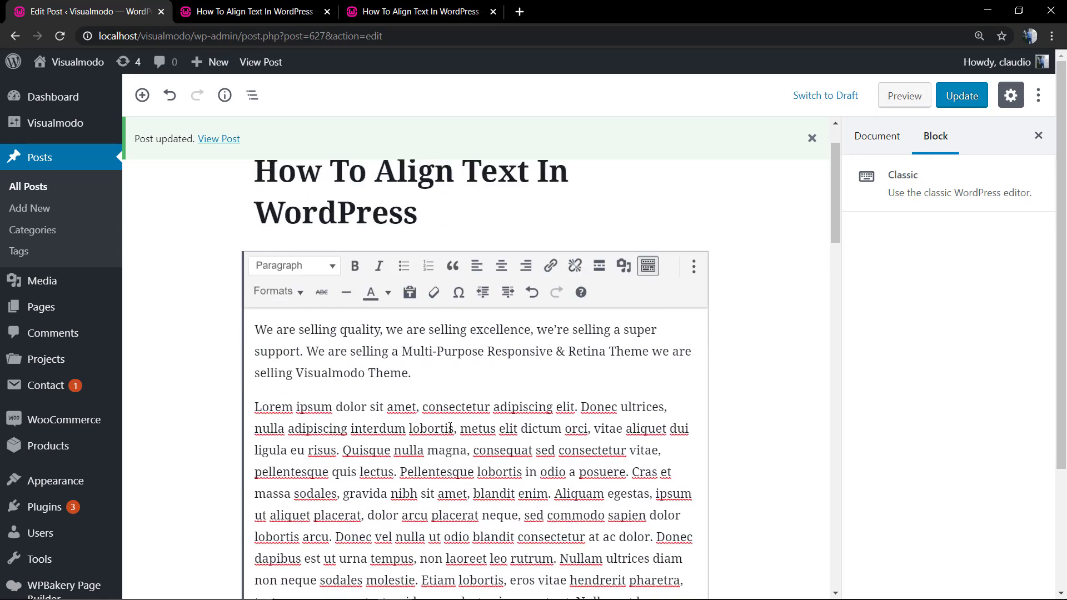
pyautogui.scroll(1, 450, 439)
pyautogui.scroll(-2, 445, 434)
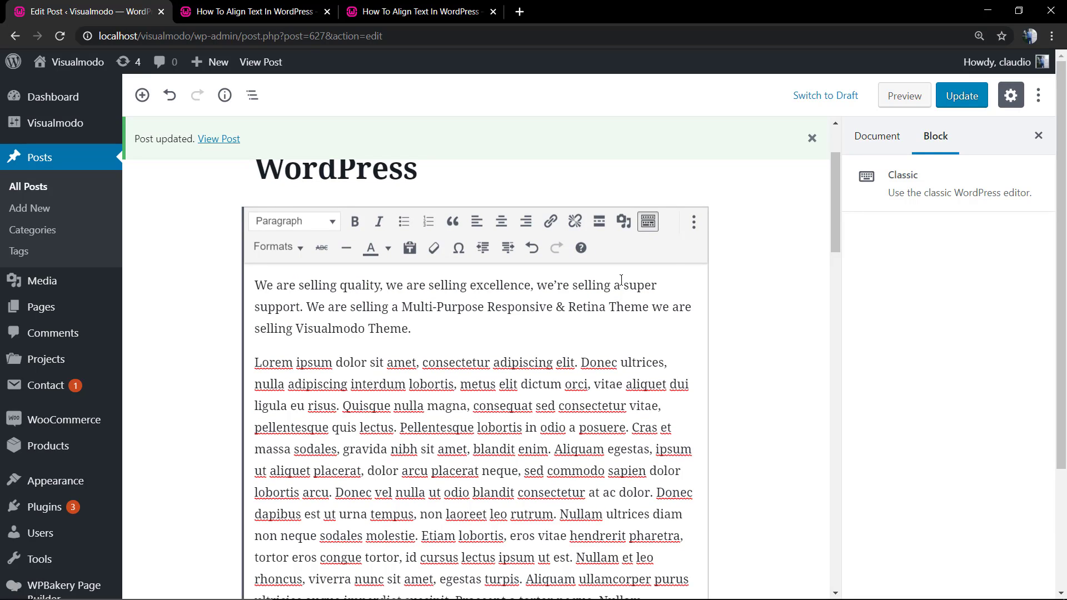
# - In the Classic block's HTML view, wrap the first <p> in <center></center> tags
pyautogui.click(693, 222)
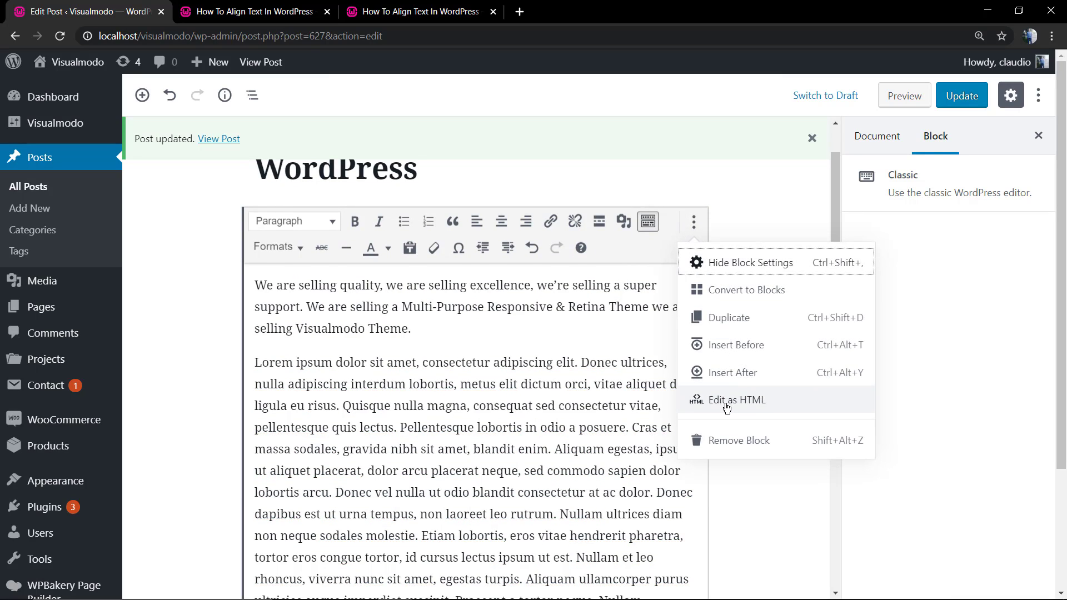
pyautogui.click(726, 408)
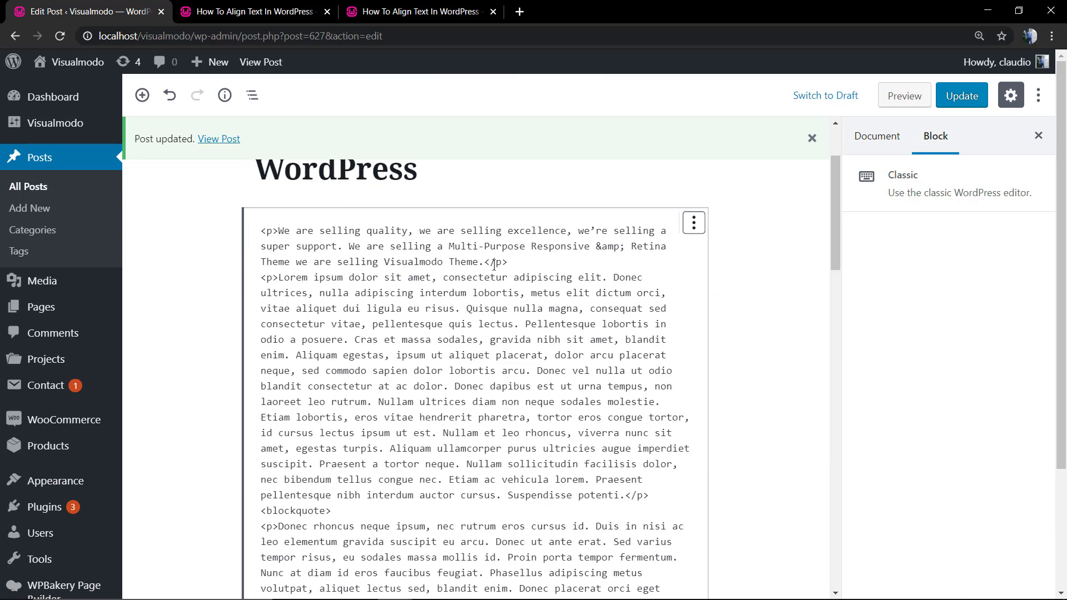
pyautogui.click(528, 265)
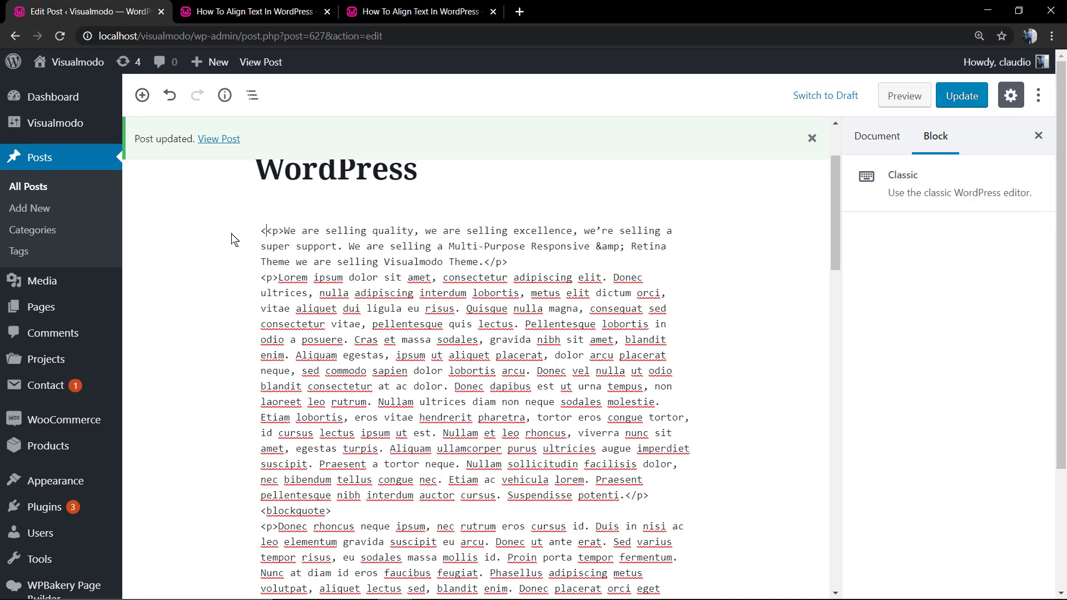
pyautogui.write('<center>')
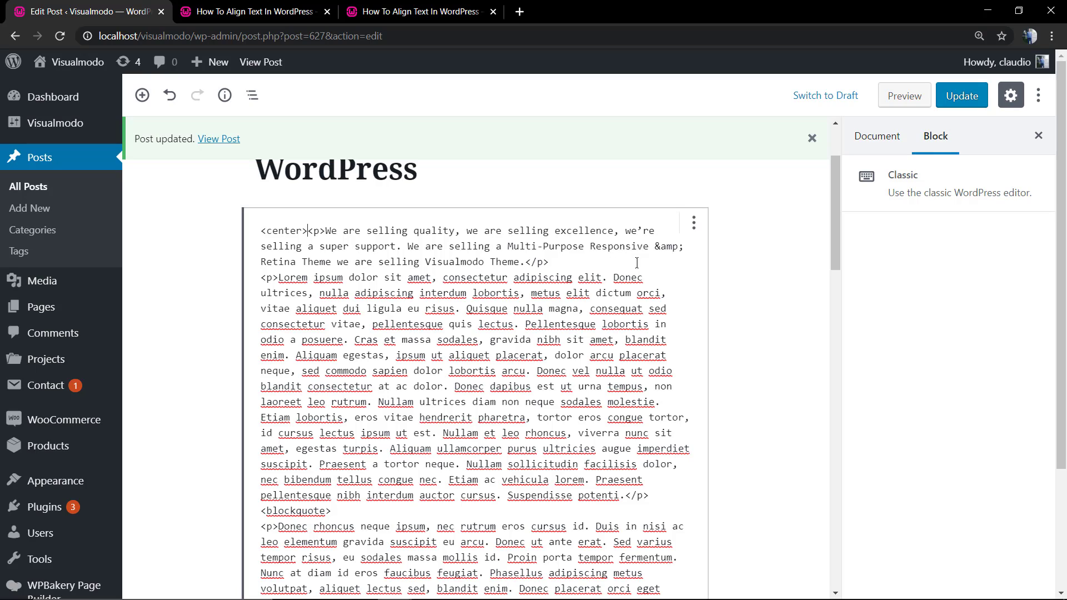
pyautogui.click(629, 261)
pyautogui.write('</center>')
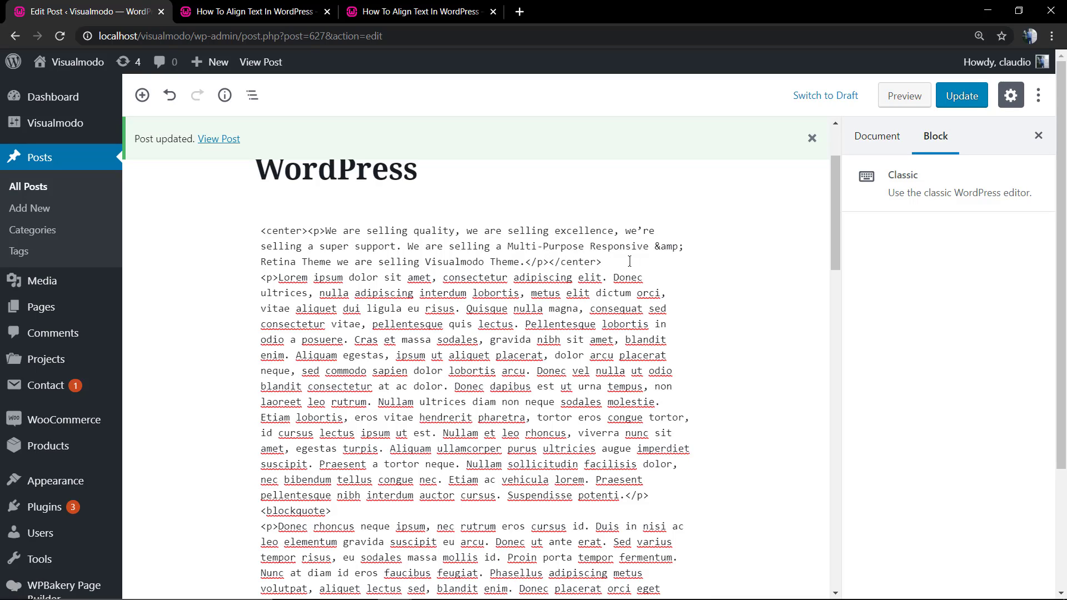
pyautogui.moveTo(554, 261); pyautogui.dragTo(606, 256)
pyautogui.click(692, 226)
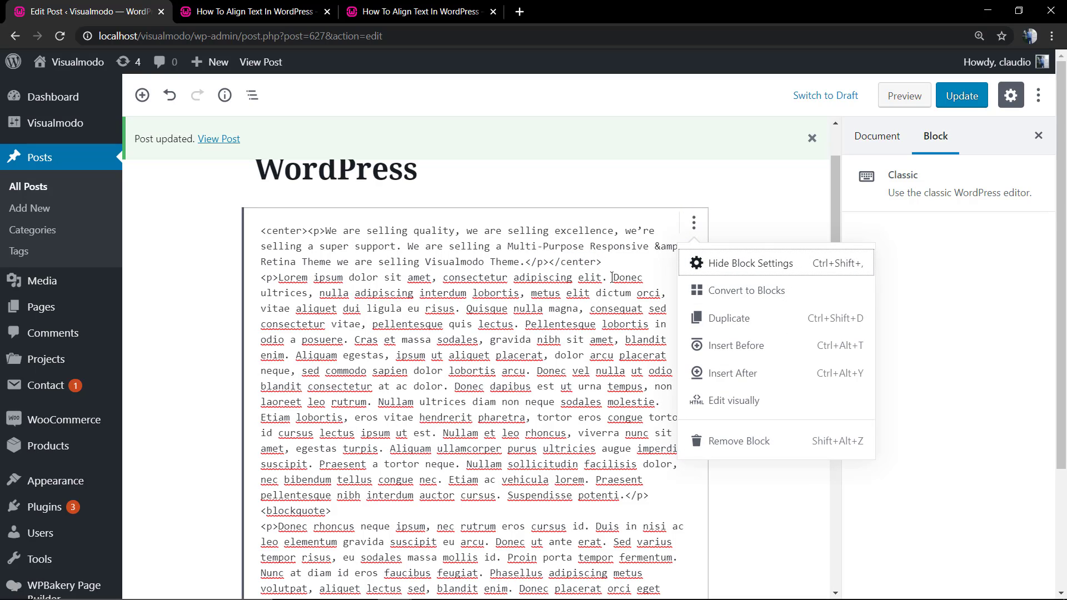
# - Return the Classic block to visual view, select the first paragraph, and reopen it as HTML
pyautogui.click(778, 401)
pyautogui.scroll(2, 466, 335)
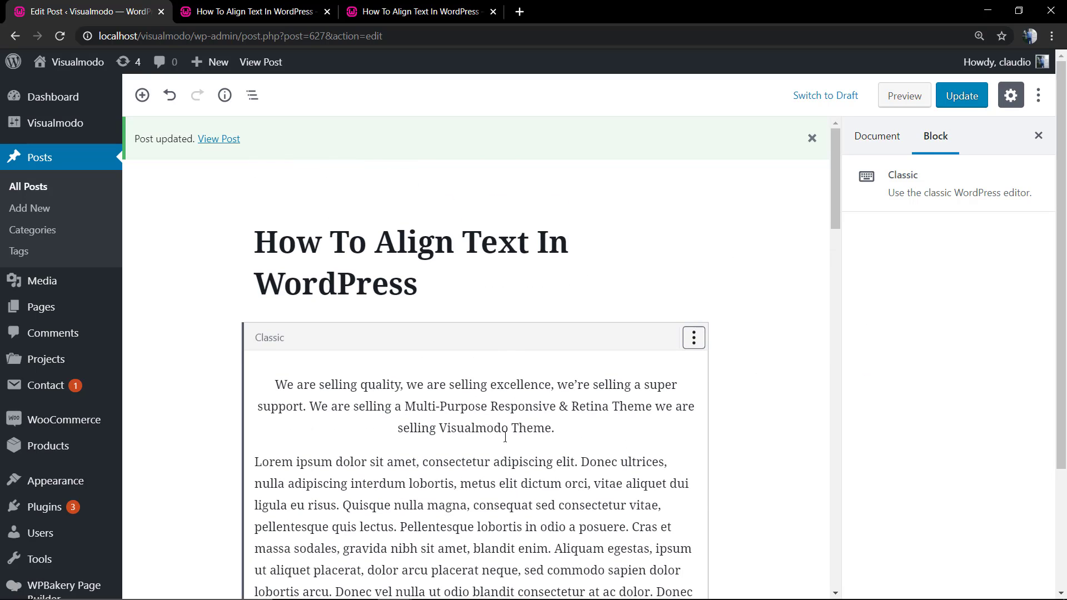
pyautogui.click(637, 410)
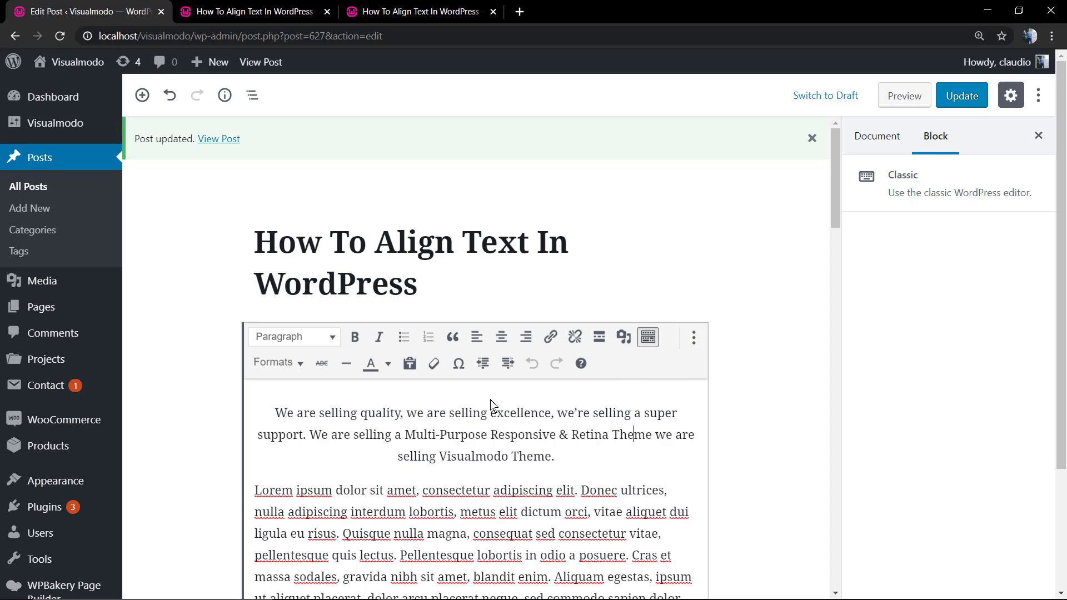
pyautogui.tripleClick(489, 416)
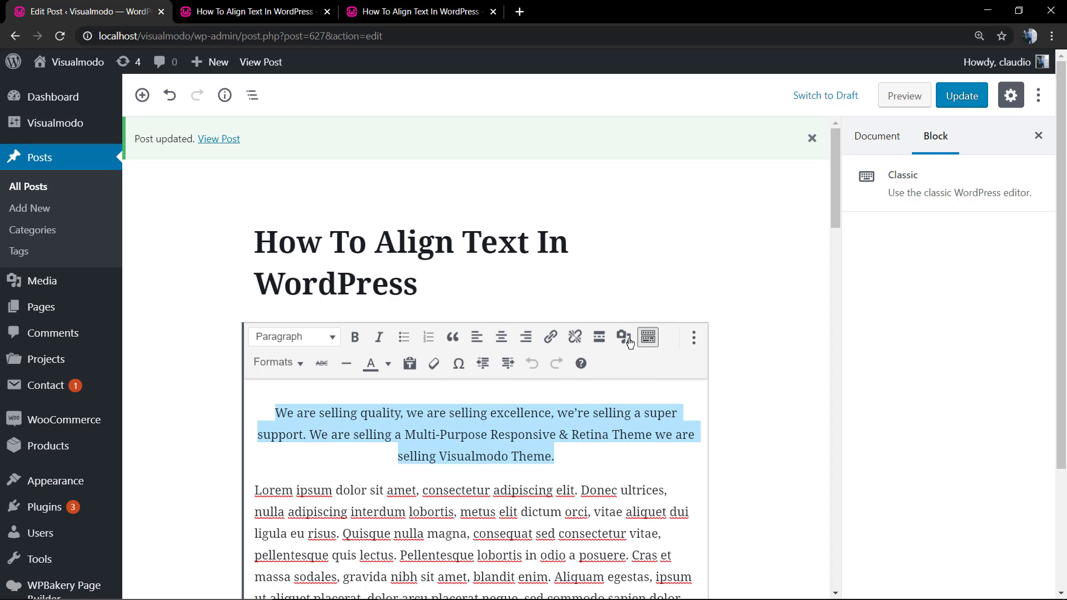
pyautogui.click(701, 336)
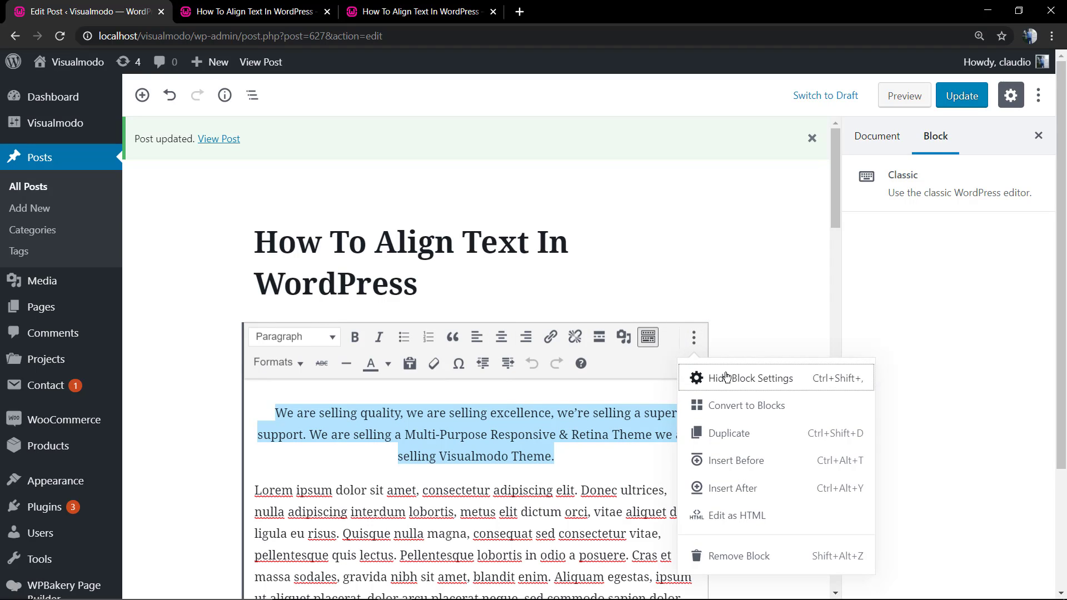
pyautogui.click(757, 512)
# - Delete the <center> and </center> lines and switch the Classic block back to visual editing
pyautogui.moveTo(508, 392); pyautogui.dragTo(477, 393)
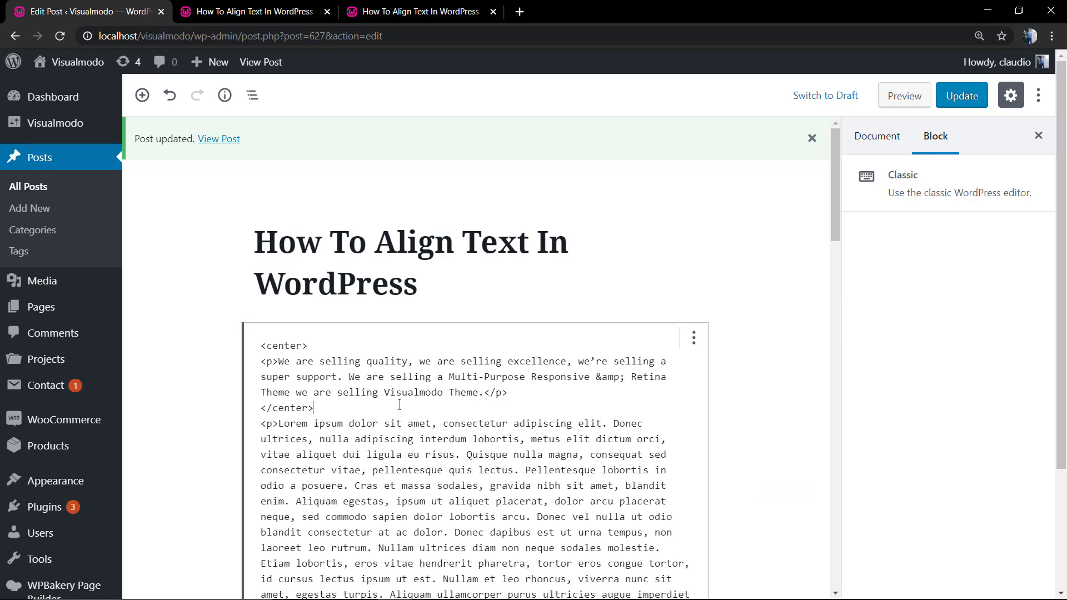
pyautogui.moveTo(313, 408); pyautogui.dragTo(253, 415)
pyautogui.press('BackSpace')
pyautogui.press('BackSpace')
pyautogui.press('BackSpace')
pyautogui.press('BackSpace')
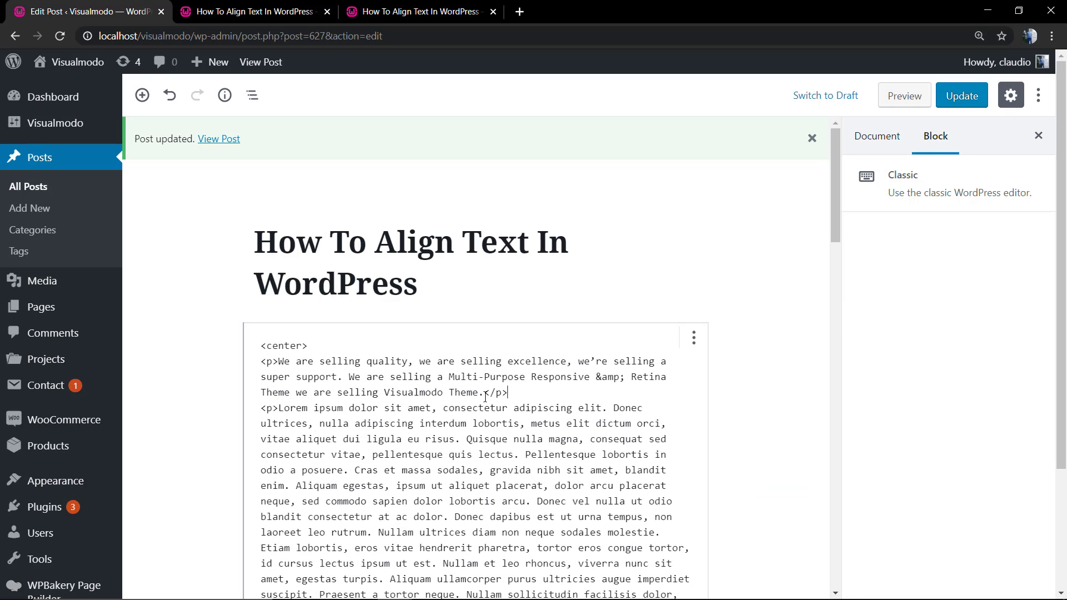
pyautogui.moveTo(321, 347); pyautogui.dragTo(259, 345)
pyautogui.press('BackSpace')
pyautogui.press('Delete')
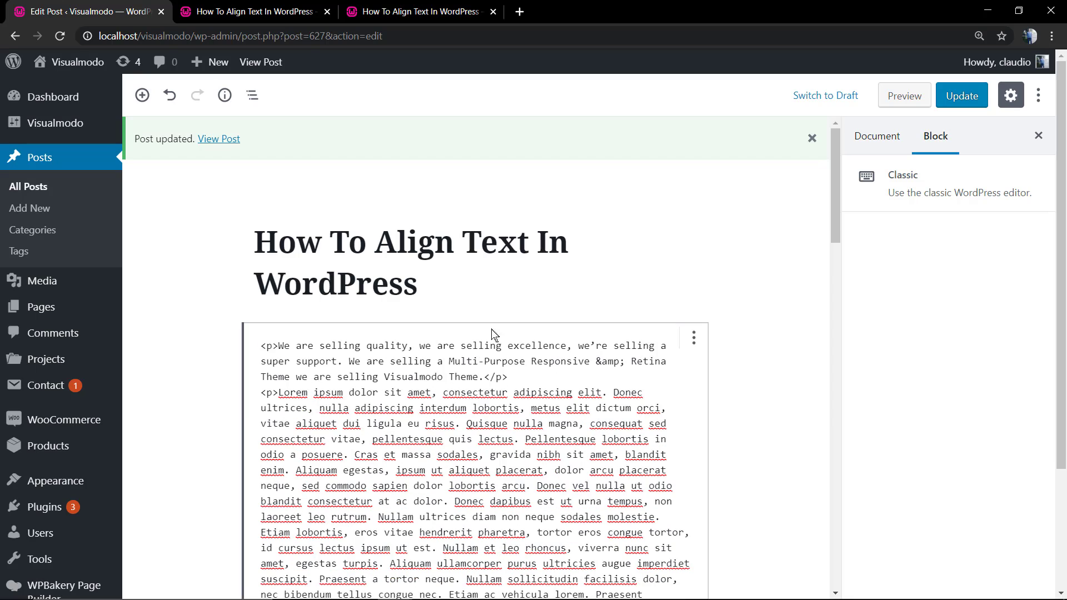
pyautogui.click(694, 337)
pyautogui.click(766, 515)
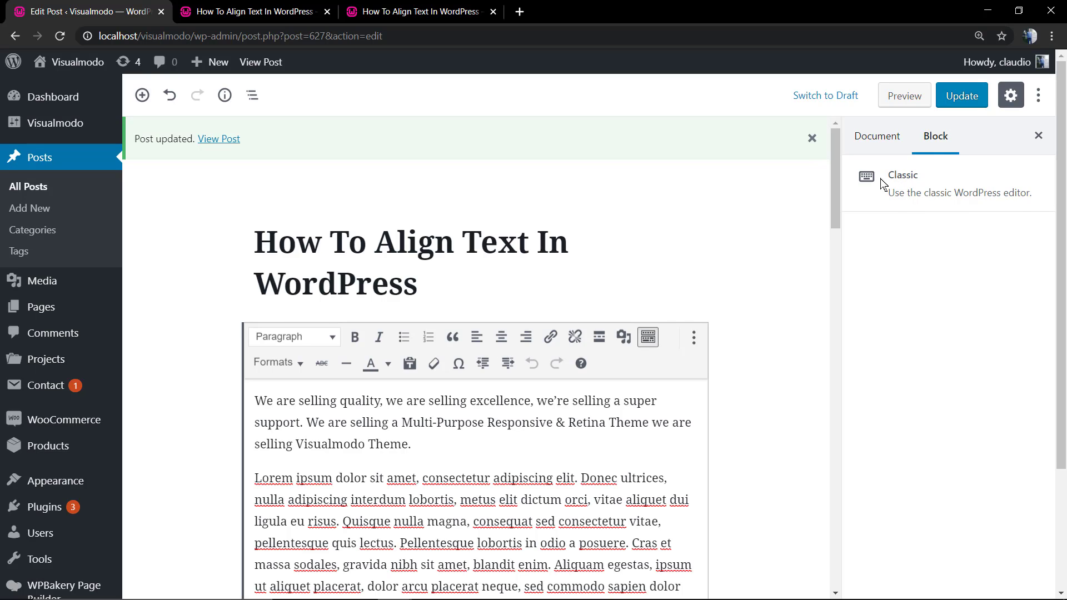
# - Open WPBakery Page Builder General Settings, leaving the post editor
pyautogui.click(387, 285)
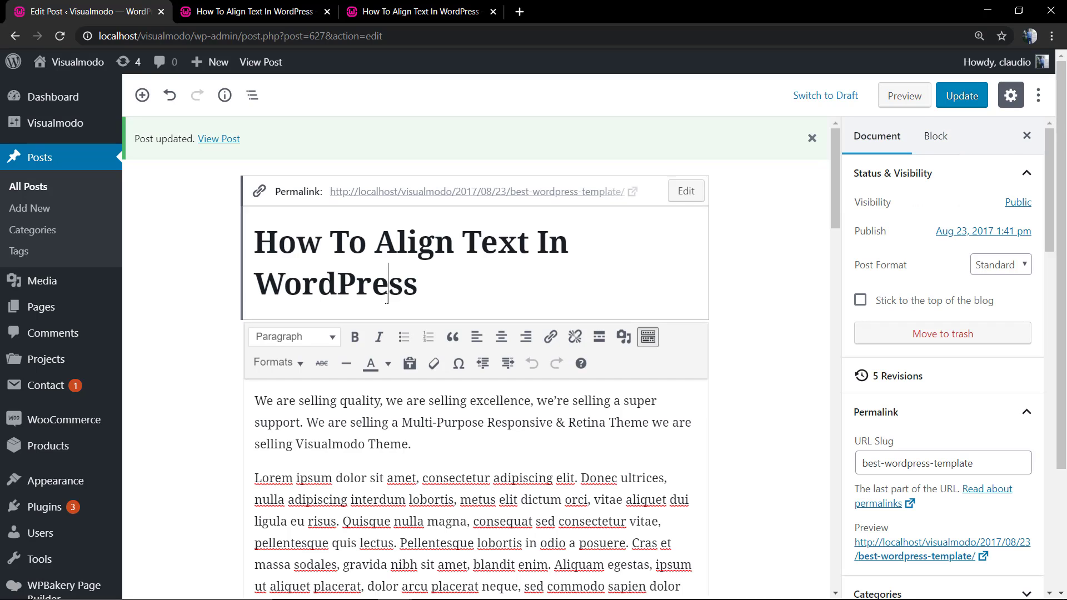
pyautogui.scroll(-6, 556, 366)
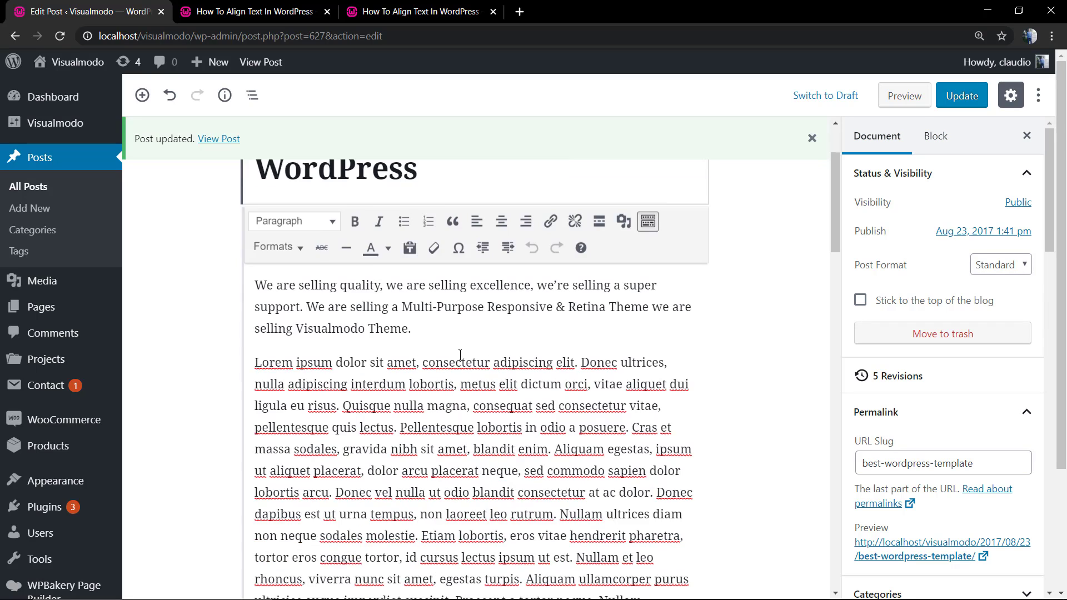
pyautogui.scroll(-4, 210, 351)
pyautogui.scroll(10, 210, 350)
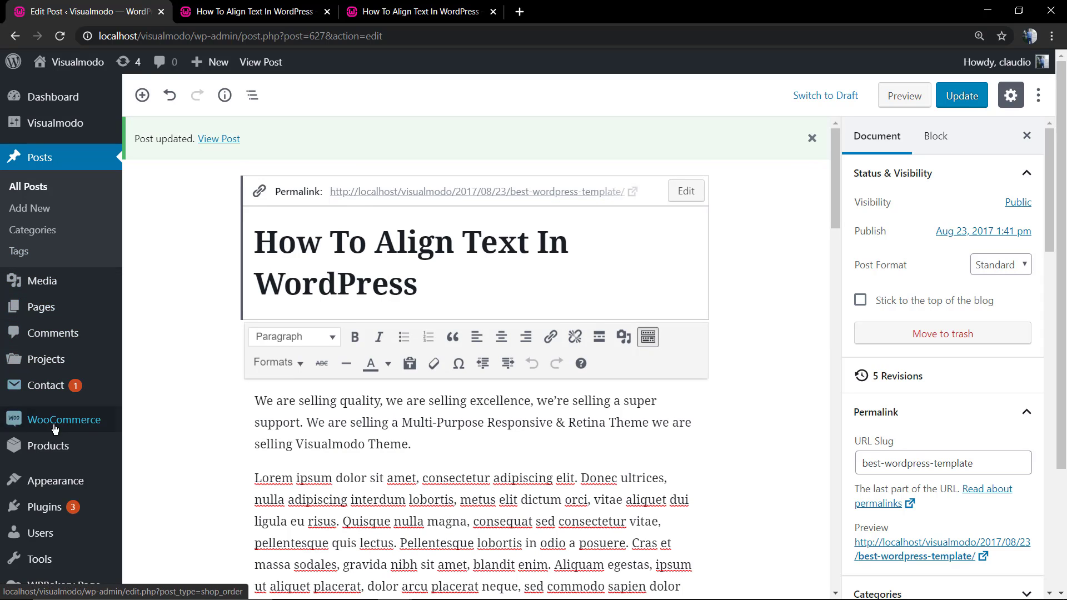
pyautogui.scroll(-3, 56, 445)
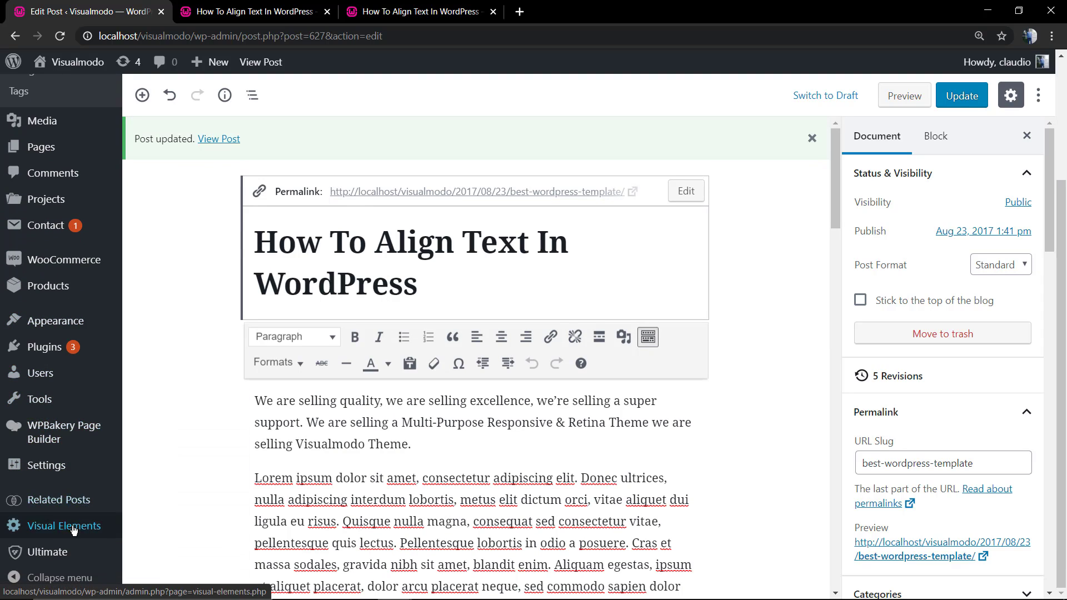
pyautogui.moveTo(61, 432)
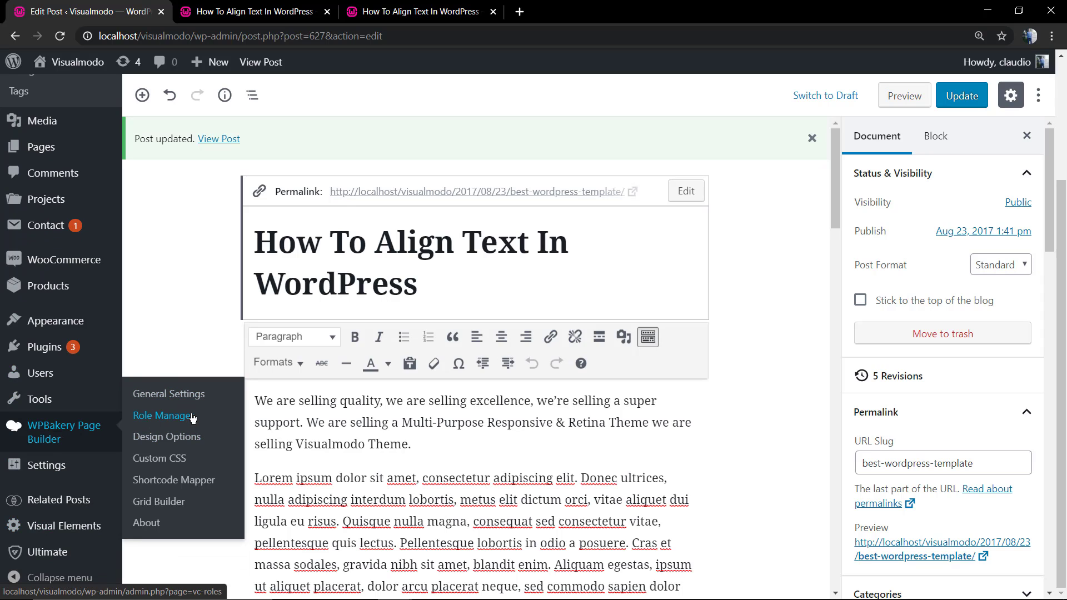
pyautogui.click(195, 395)
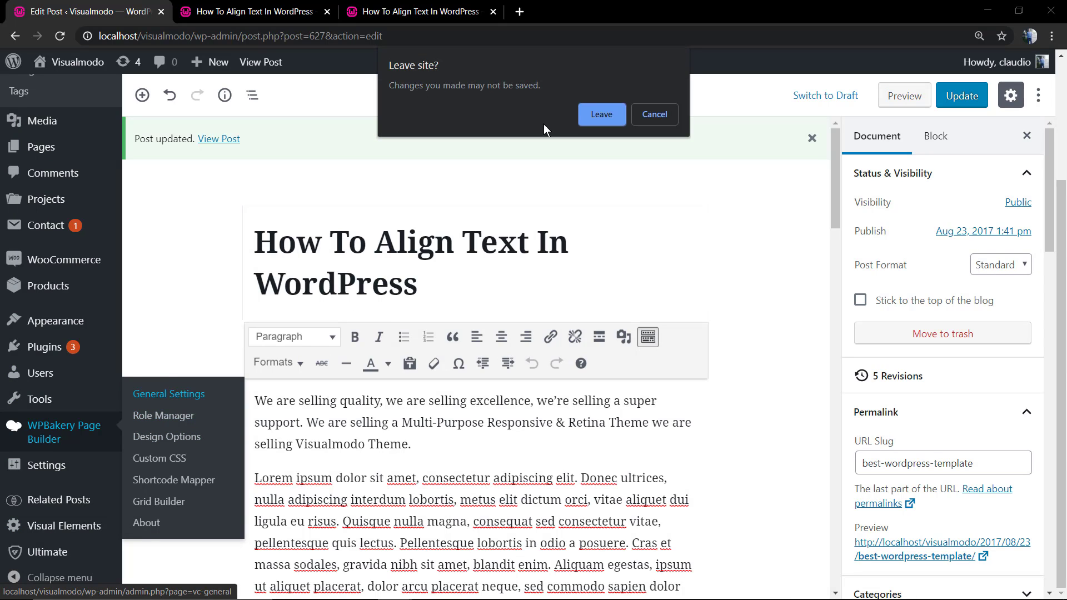
pyautogui.click(601, 114)
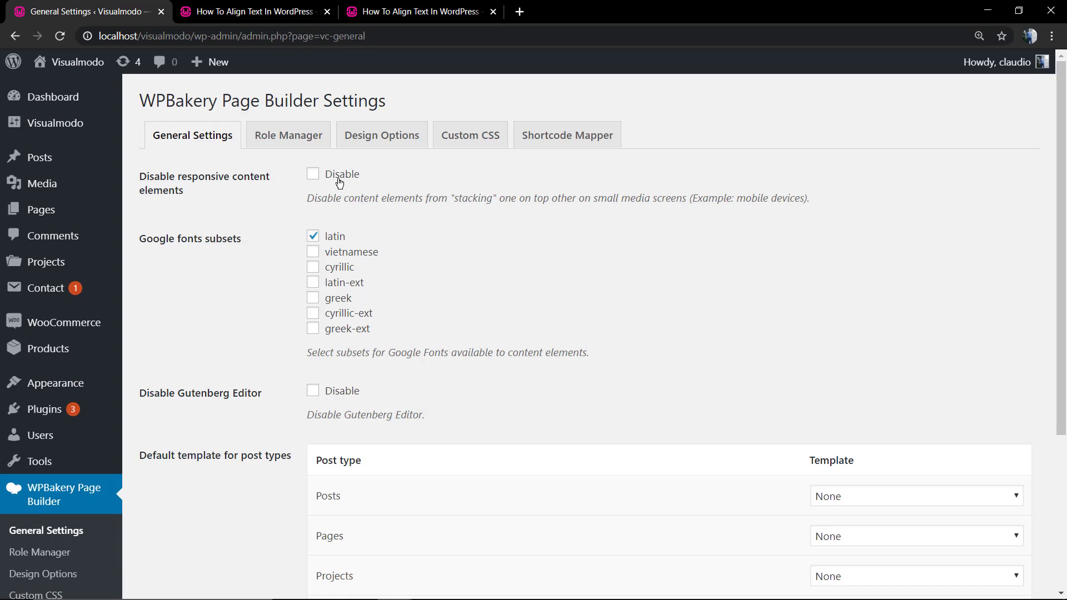
# - Tick Disable Gutenberg Editor and save the WPBakery settings
pyautogui.click(339, 183)
pyautogui.scroll(-3, 340, 233)
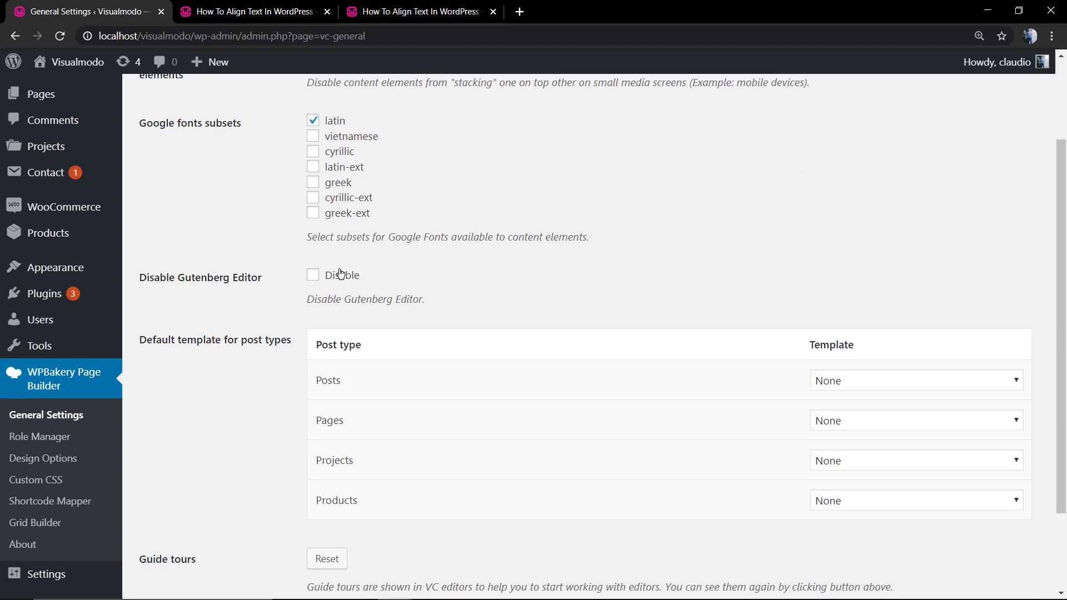
pyautogui.click(340, 275)
pyautogui.scroll(-2, 222, 316)
pyautogui.click(178, 505)
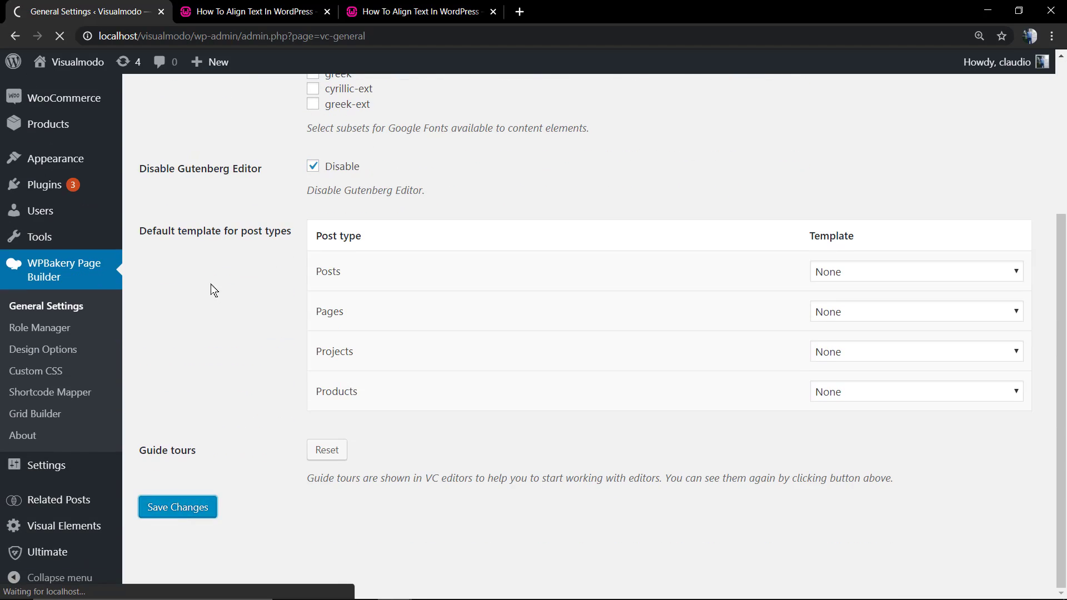
pyautogui.click(33, 157)
# - Open 'How To Align Text In WordPress' in the classic editor and left-align its first paragraph
pyautogui.click(233, 210)
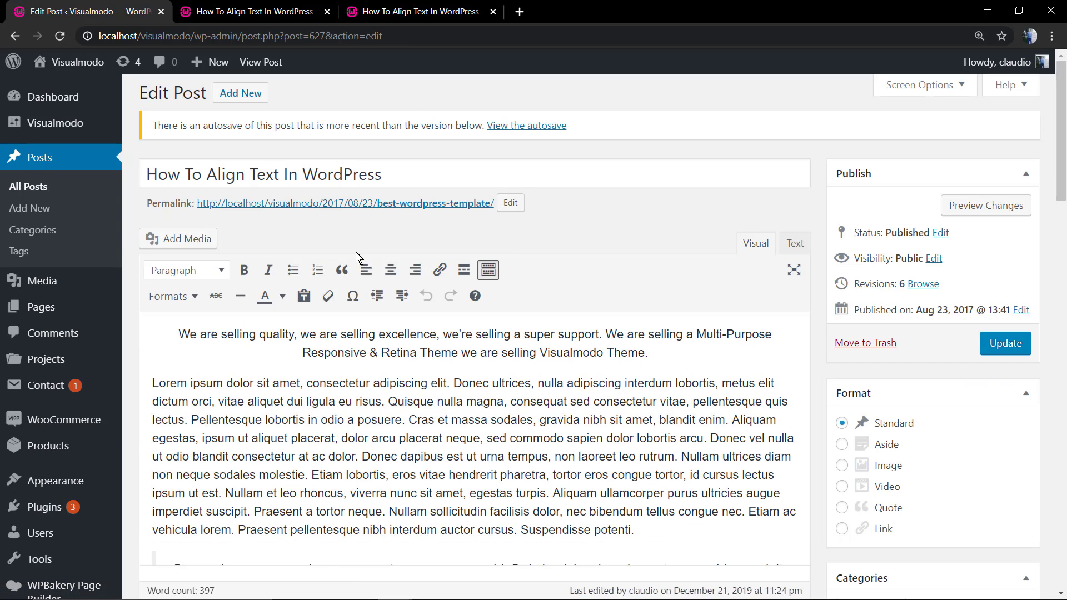
pyautogui.tripleClick(419, 342)
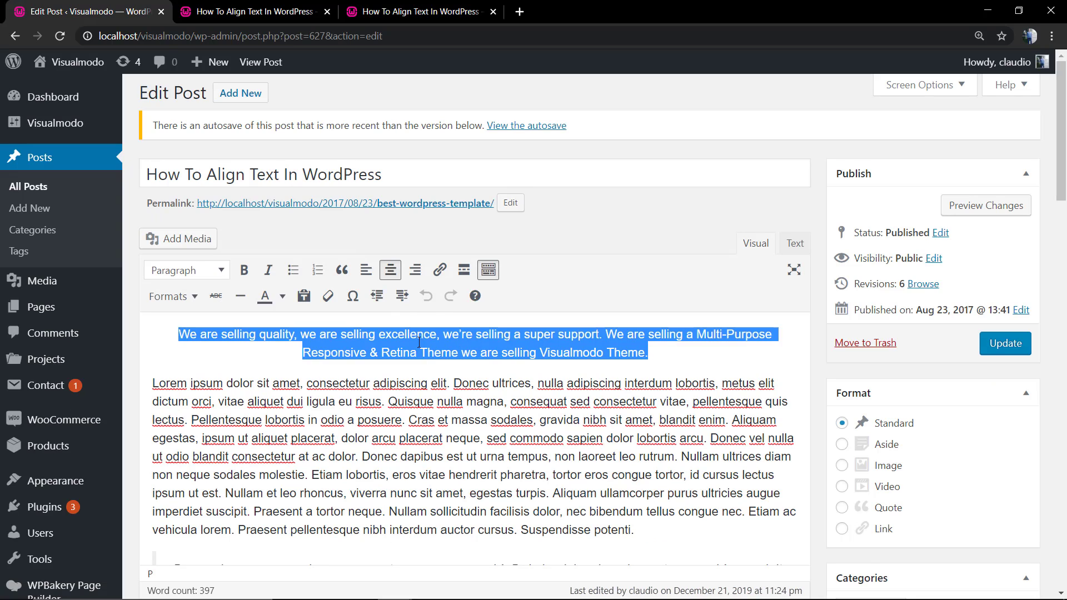
pyautogui.click(365, 270)
pyautogui.click(390, 270)
pyautogui.click(371, 272)
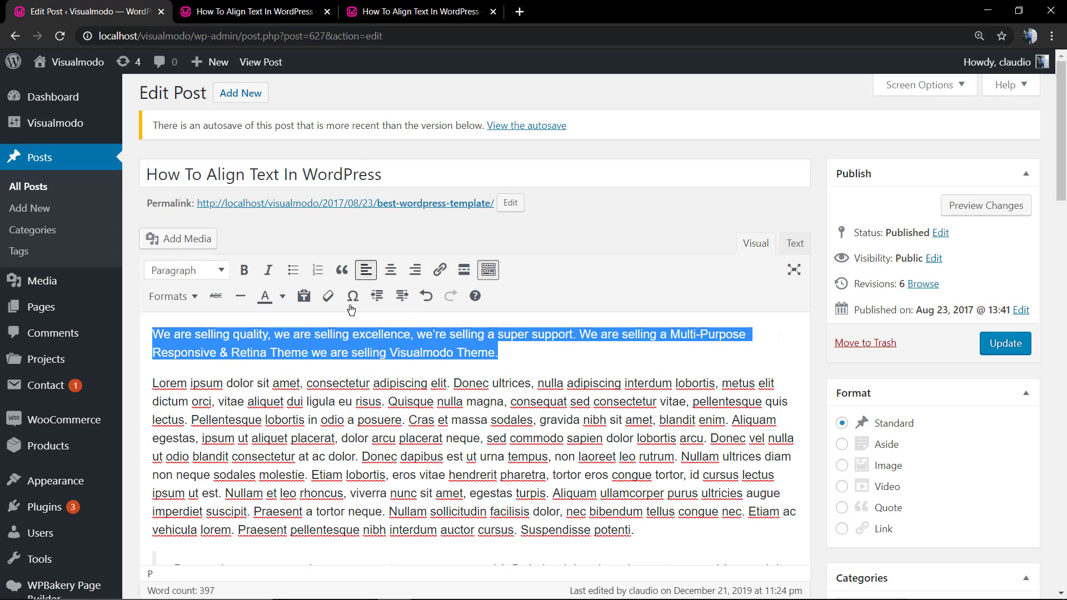
pyautogui.doubleClick(389, 353)
pyautogui.tripleClick(388, 358)
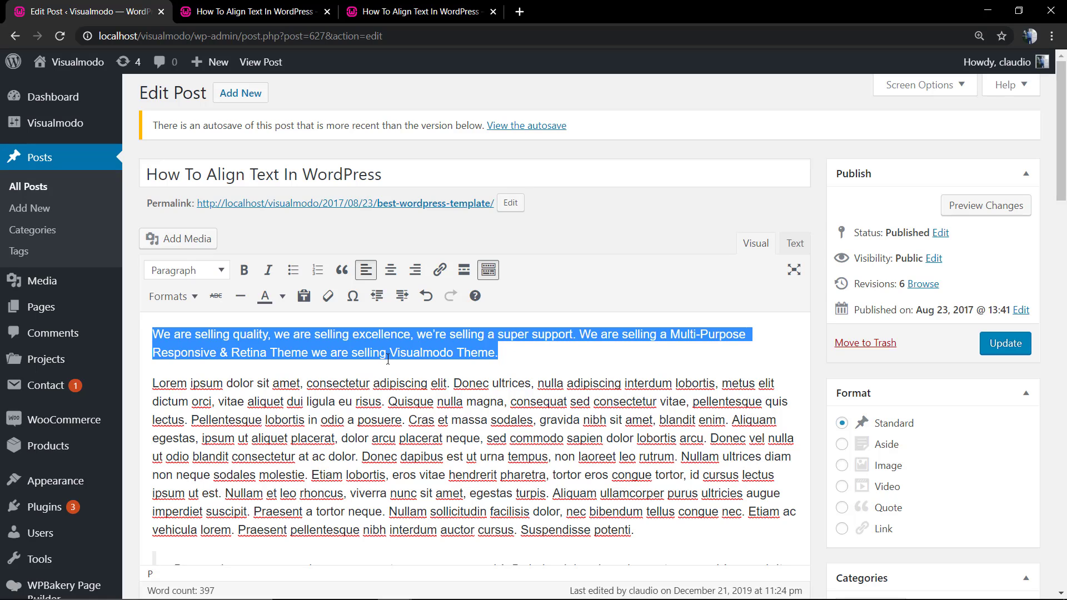
pyautogui.click(388, 358)
# - Go to the Widgets screen and expand the First Footer widget area
pyautogui.moveTo(83, 479)
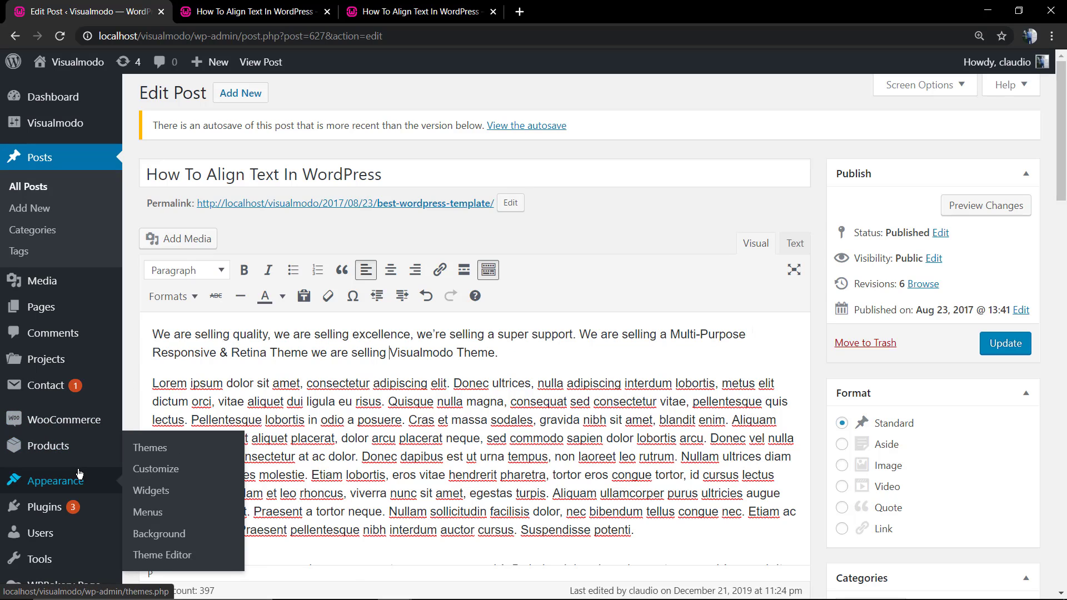
pyautogui.click(199, 494)
pyautogui.click(618, 113)
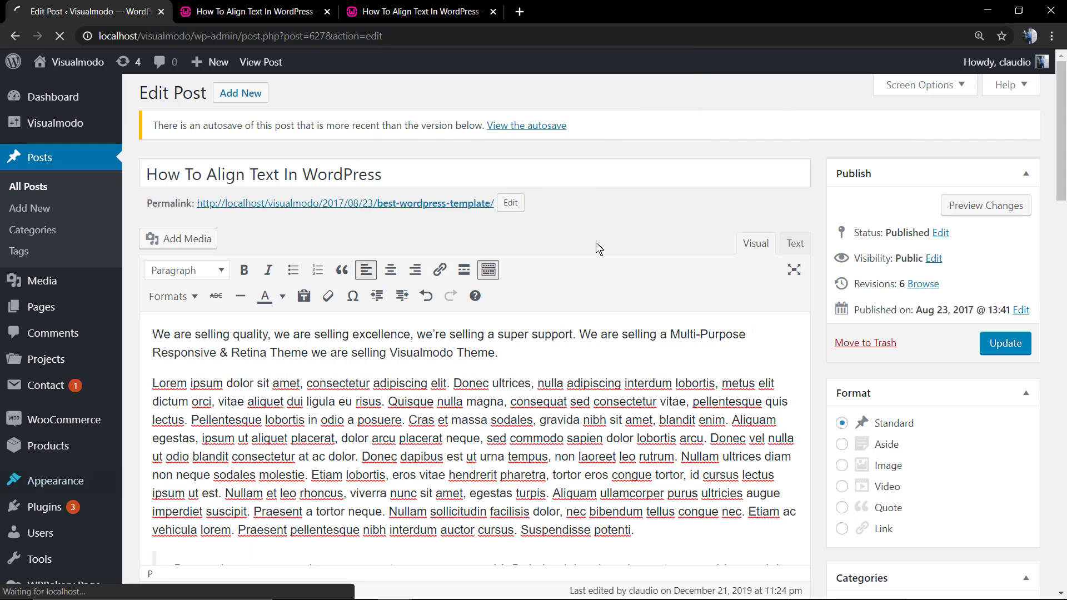
pyautogui.scroll(-6, 517, 281)
pyautogui.scroll(-2, 498, 279)
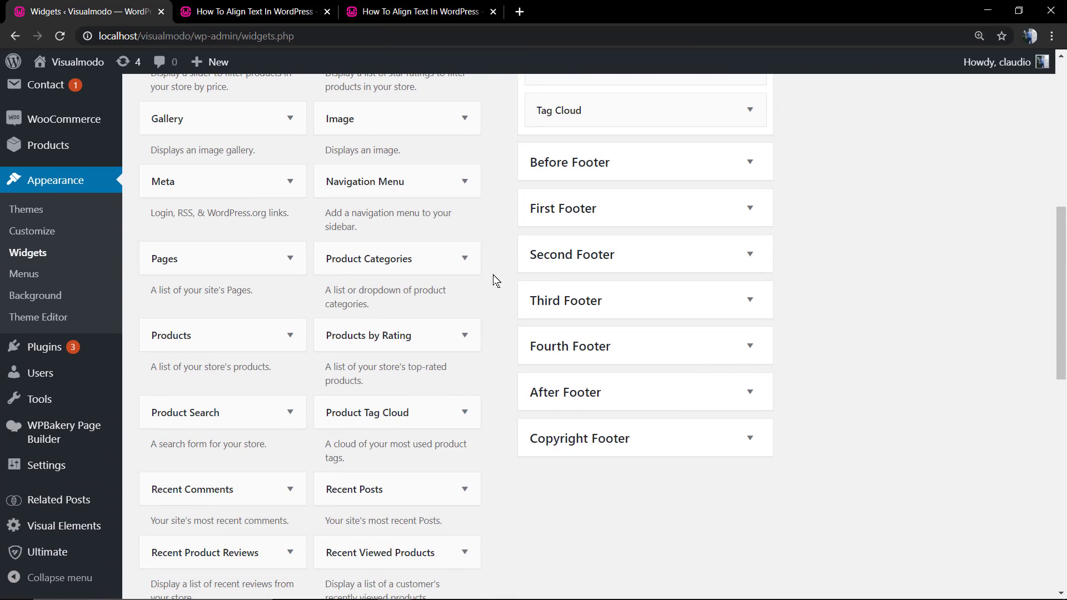
pyautogui.click(601, 169)
pyautogui.click(603, 166)
pyautogui.click(600, 210)
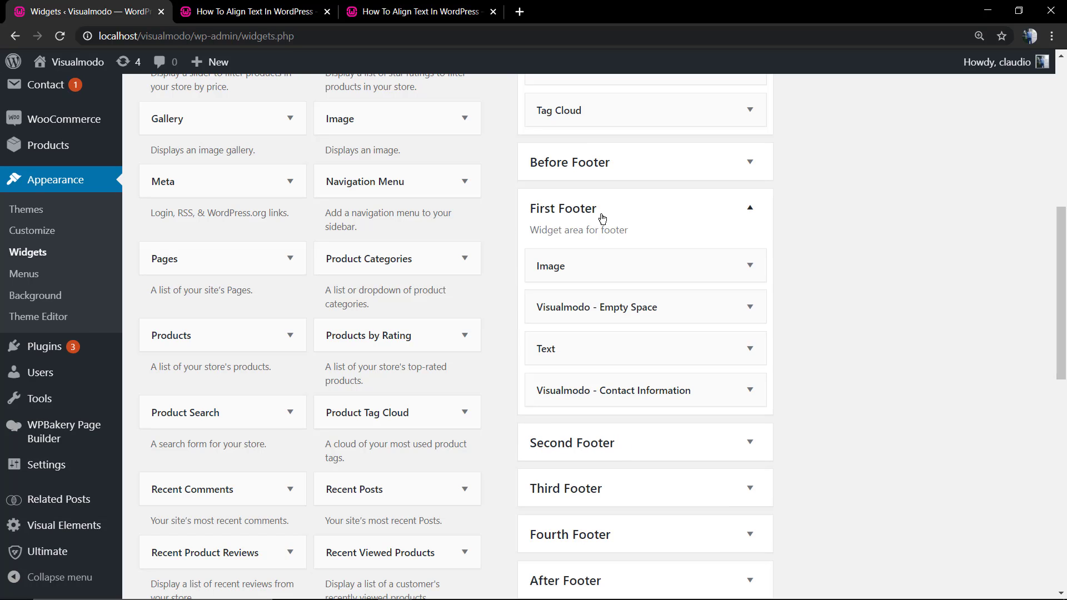
# - Expand the First Footer Text widget, select its paragraph, and switch to the Text (HTML) view
pyautogui.click(619, 348)
pyautogui.scroll(-2, 576, 381)
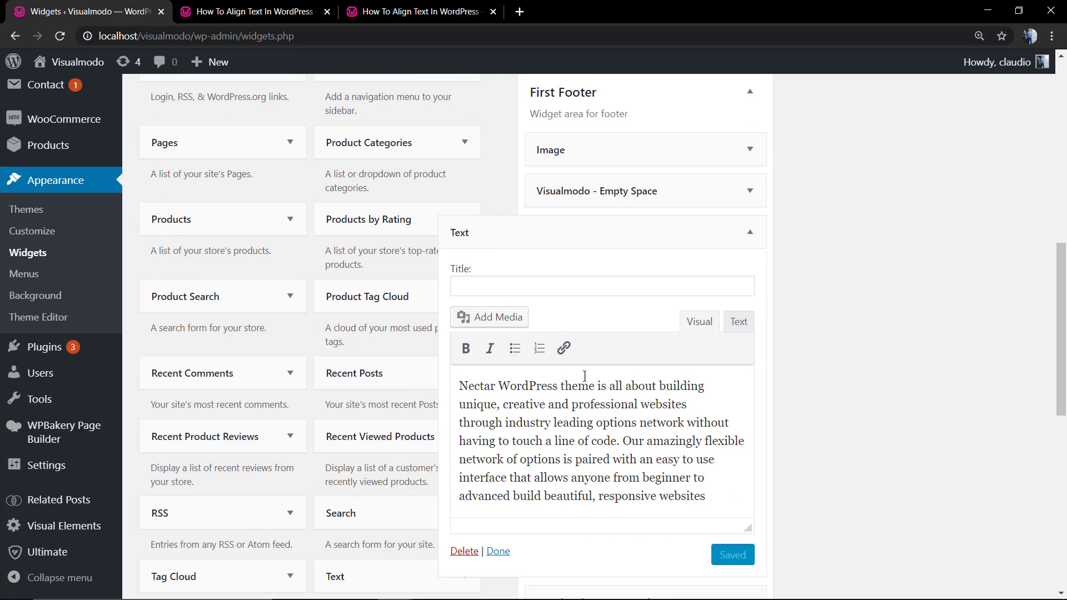
pyautogui.tripleClick(573, 405)
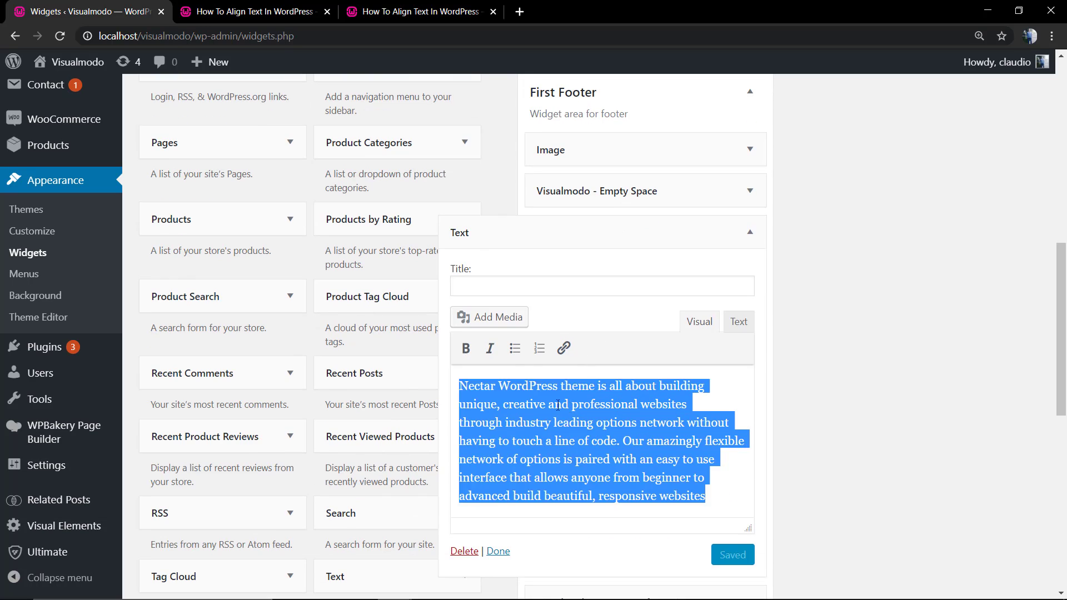
pyautogui.tripleClick(584, 424)
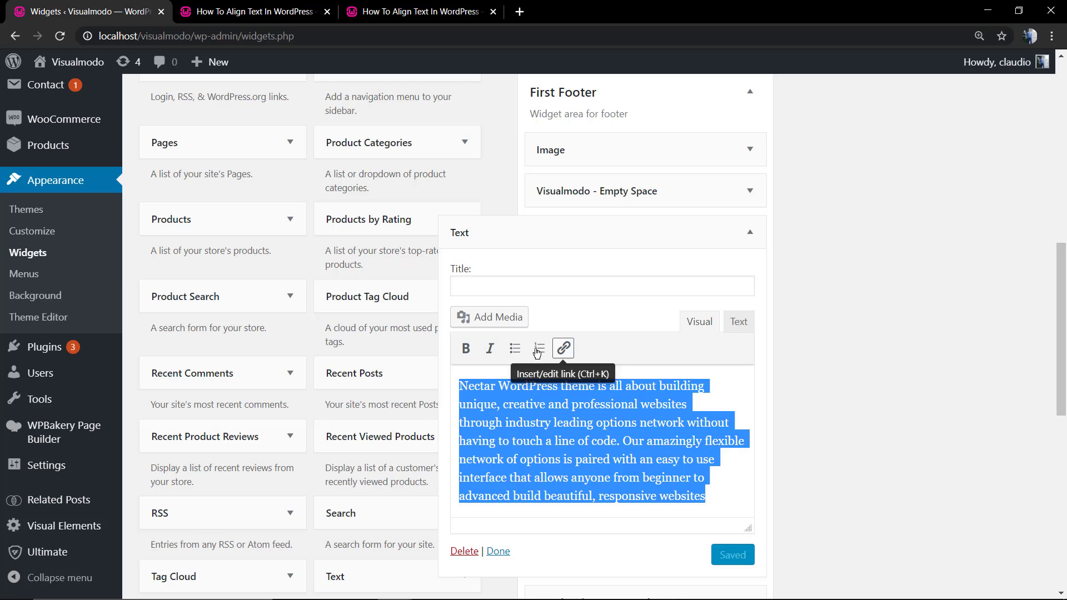
pyautogui.click(737, 326)
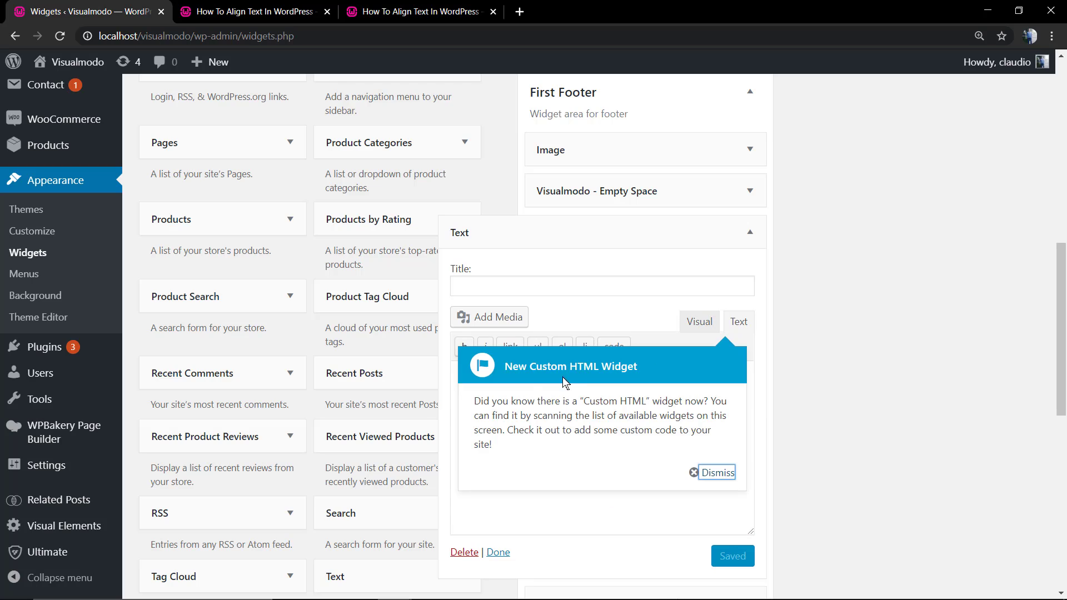
# - Dismiss the Custom HTML tip, wrap the footer text in <center></center>, and check the Visual view
pyautogui.click(714, 472)
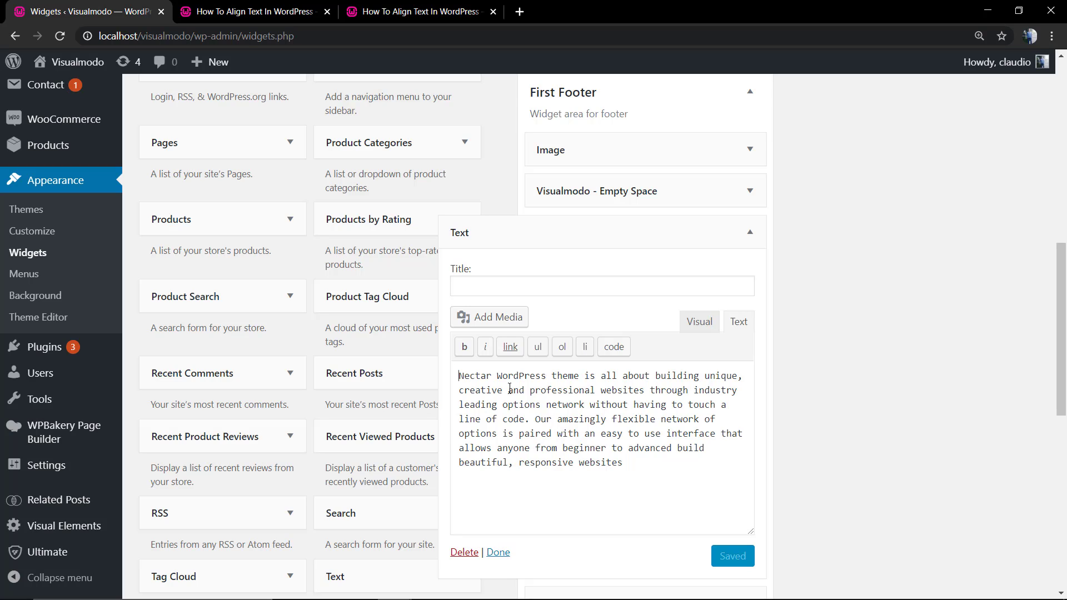
pyautogui.write('<center>')
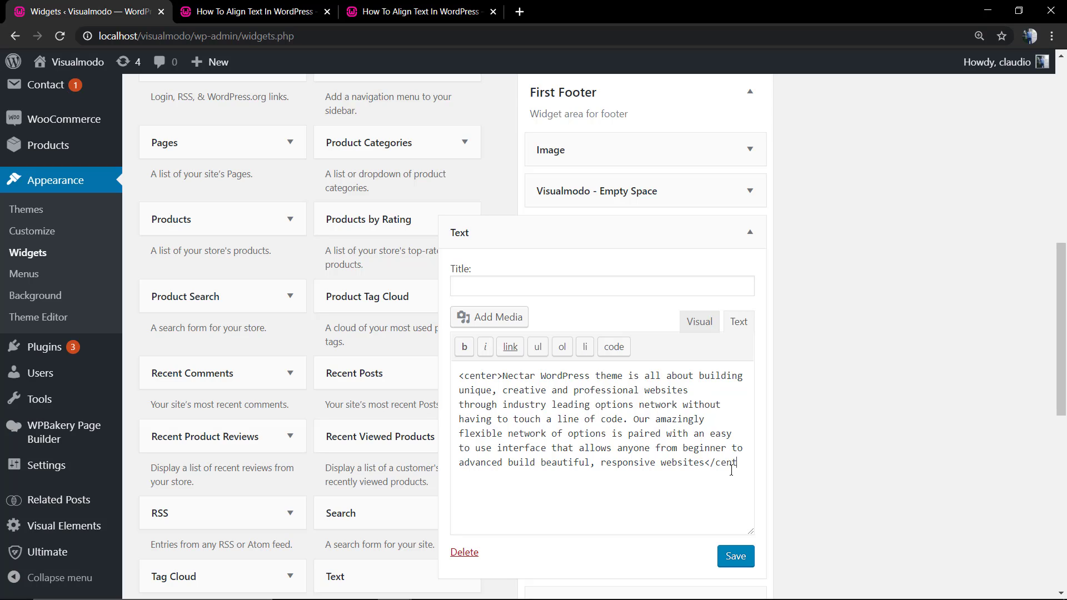
pyautogui.write('er>')
pyautogui.click(699, 322)
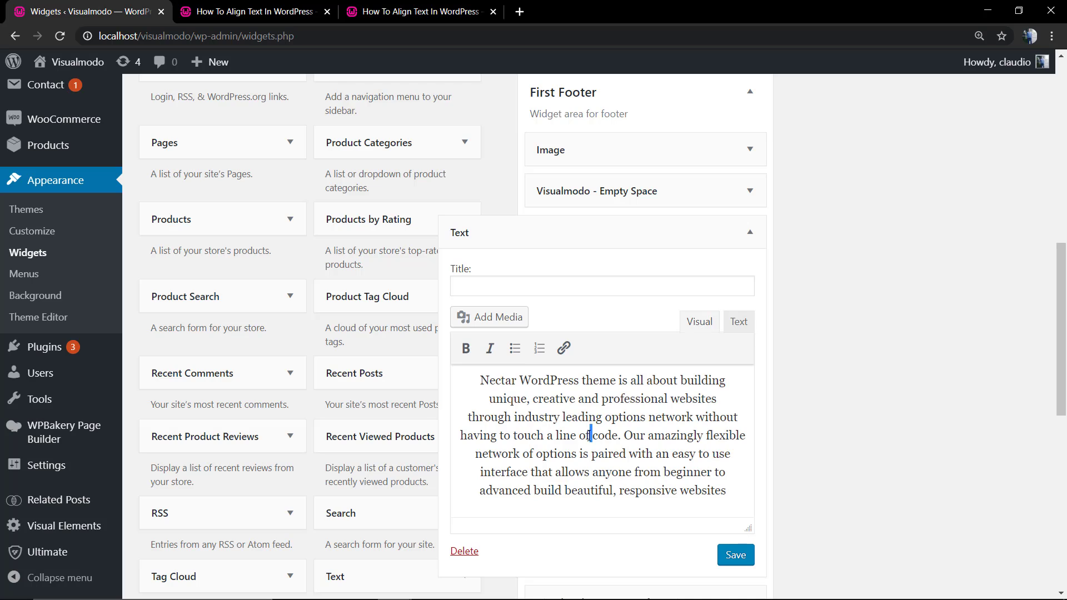
# - Delete both center tags and save the Text widget with its original paragraph
pyautogui.hotkey('ctrl', 'a')
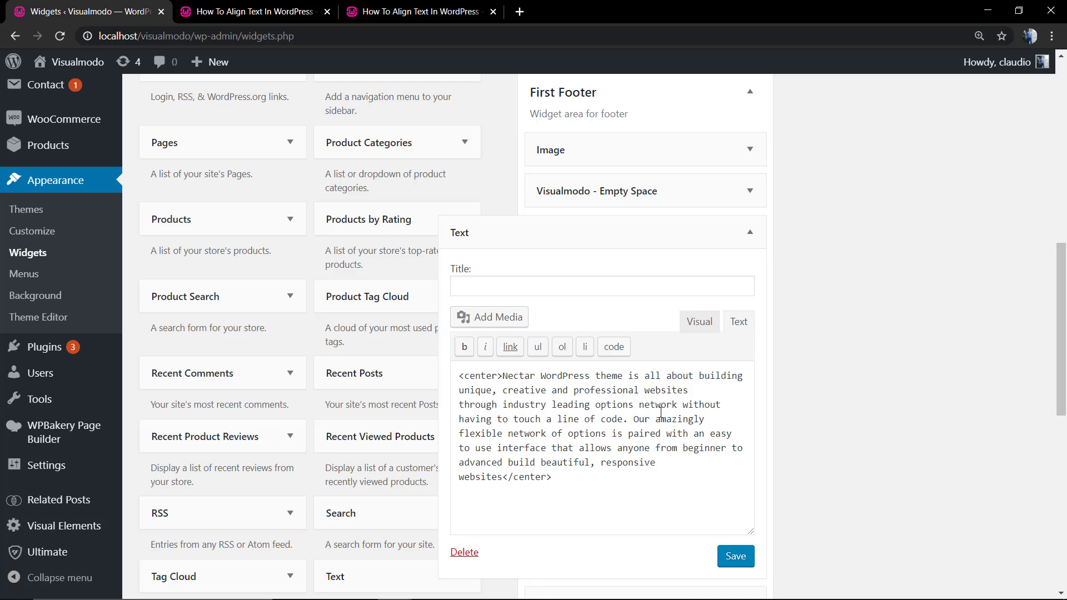
pyautogui.moveTo(621, 479); pyautogui.dragTo(510, 477)
pyautogui.press('BackSpace')
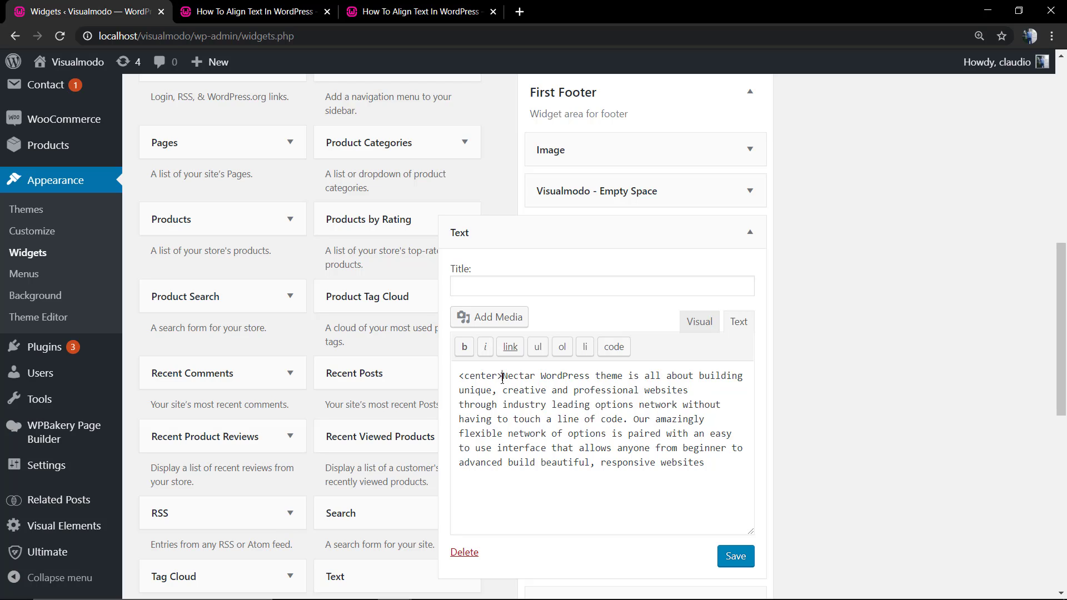
pyautogui.moveTo(500, 376); pyautogui.dragTo(459, 376)
pyautogui.press('BackSpace')
pyautogui.hotkey('ctrl', 'a')
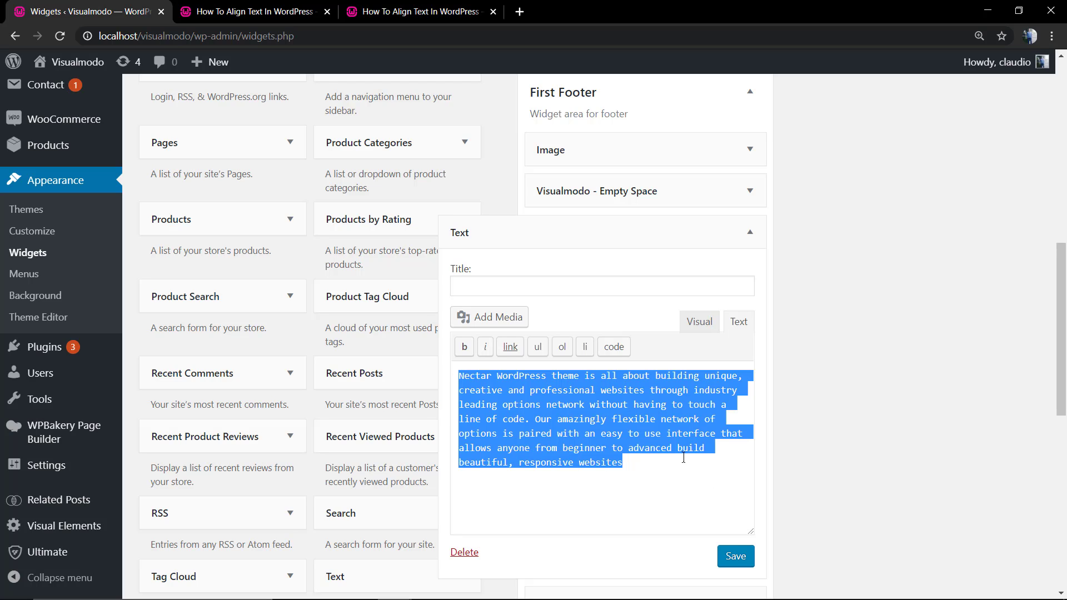
pyautogui.click(730, 557)
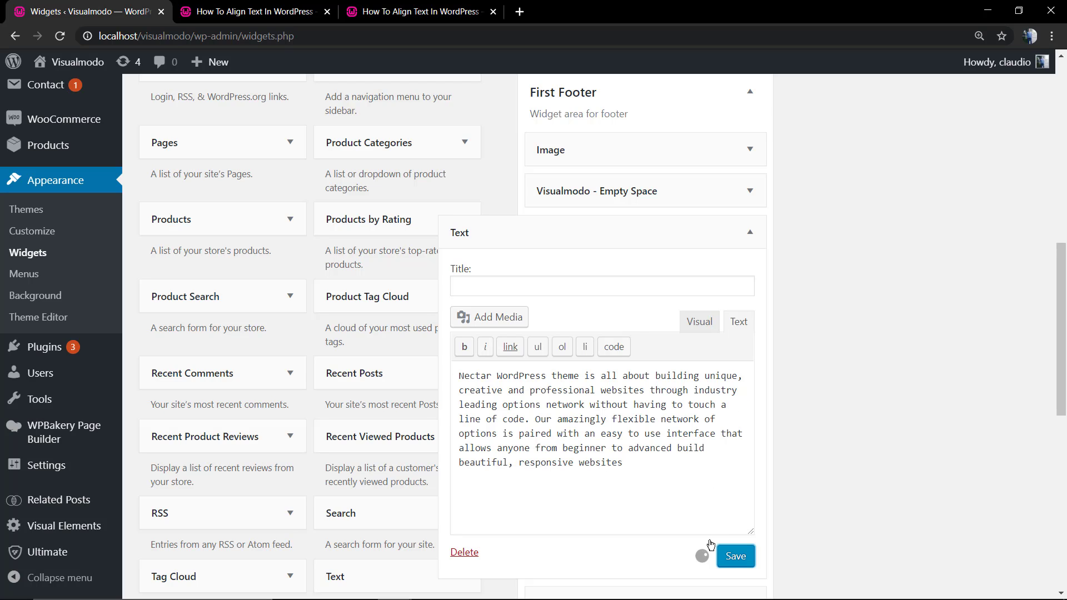
pyautogui.click(691, 328)
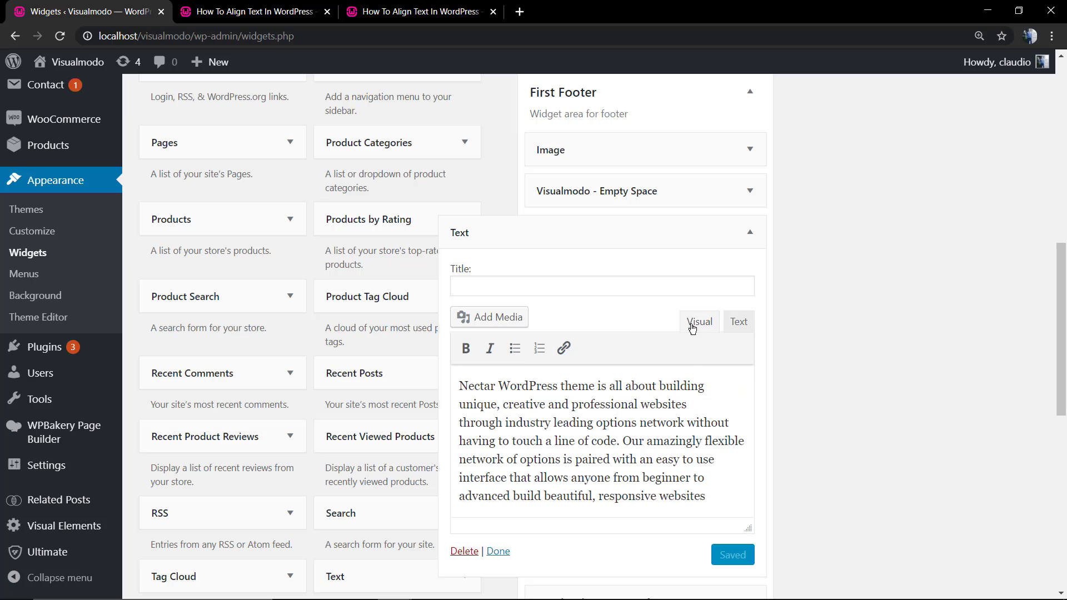
pyautogui.tripleClick(567, 423)
pyautogui.hotkey('ctrl', 'c')
# - Start a new post in another tab, paste the Nectar paragraph, and center it
pyautogui.scroll(4, 51, 218)
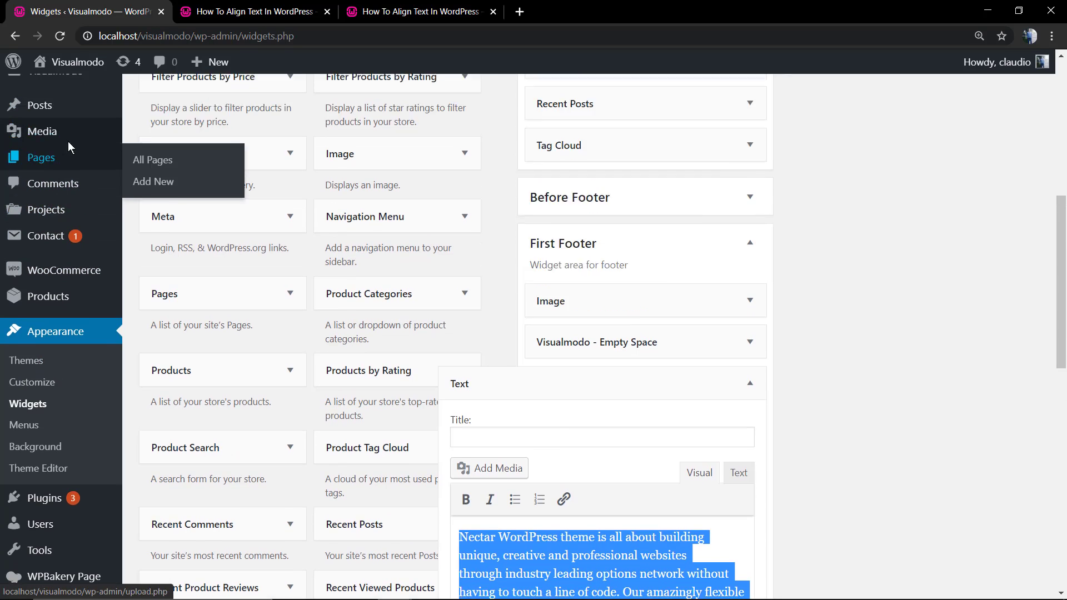
pyautogui.moveTo(61, 160)
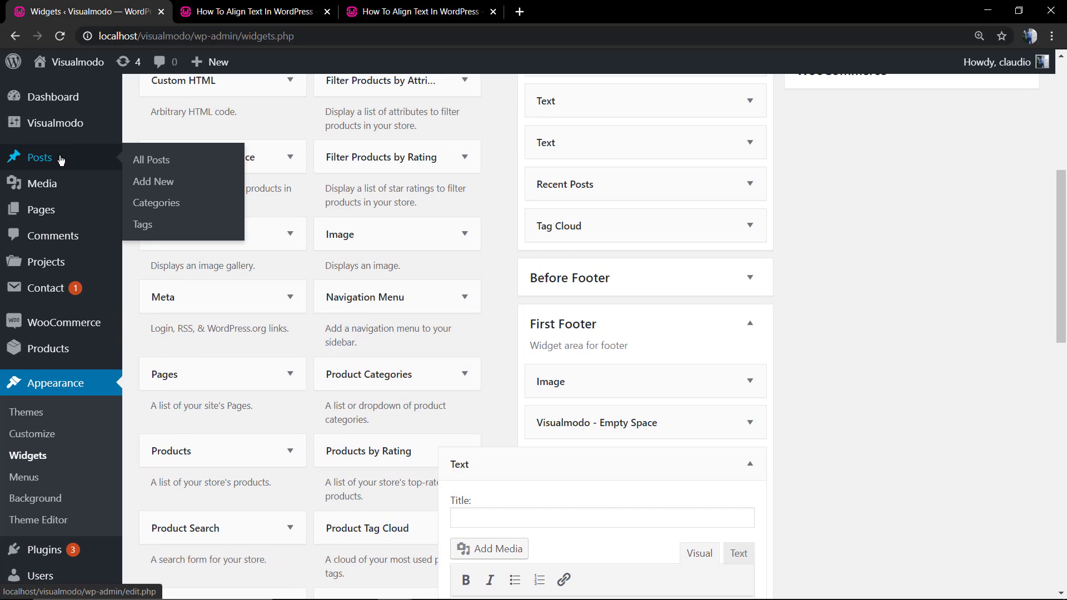
pyautogui.middleClick(153, 181)
pyautogui.click(389, 11)
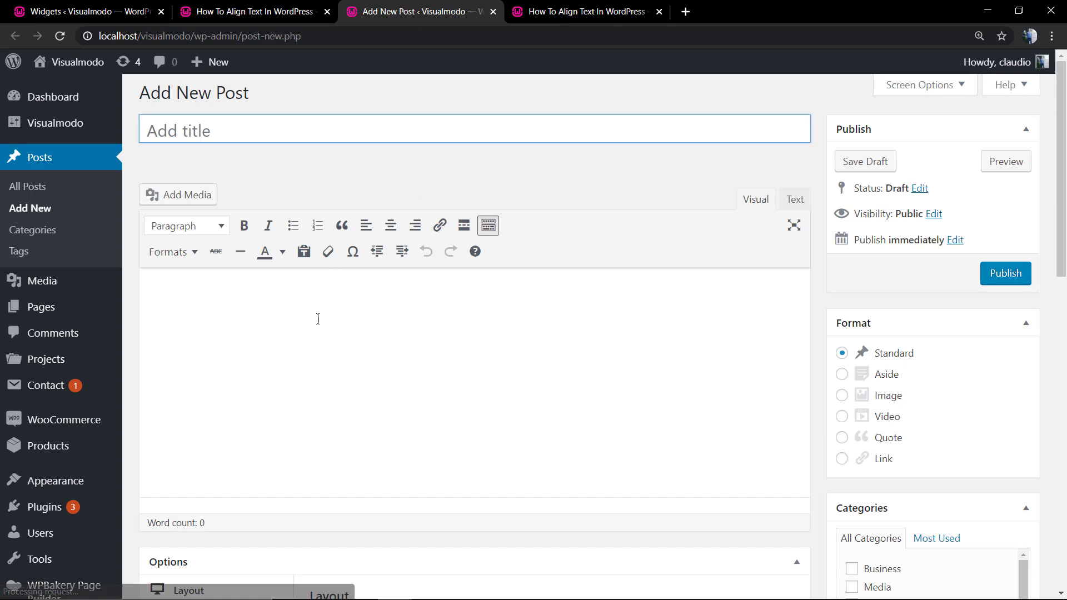
pyautogui.click(317, 319)
pyautogui.hotkey('ctrl', 'v')
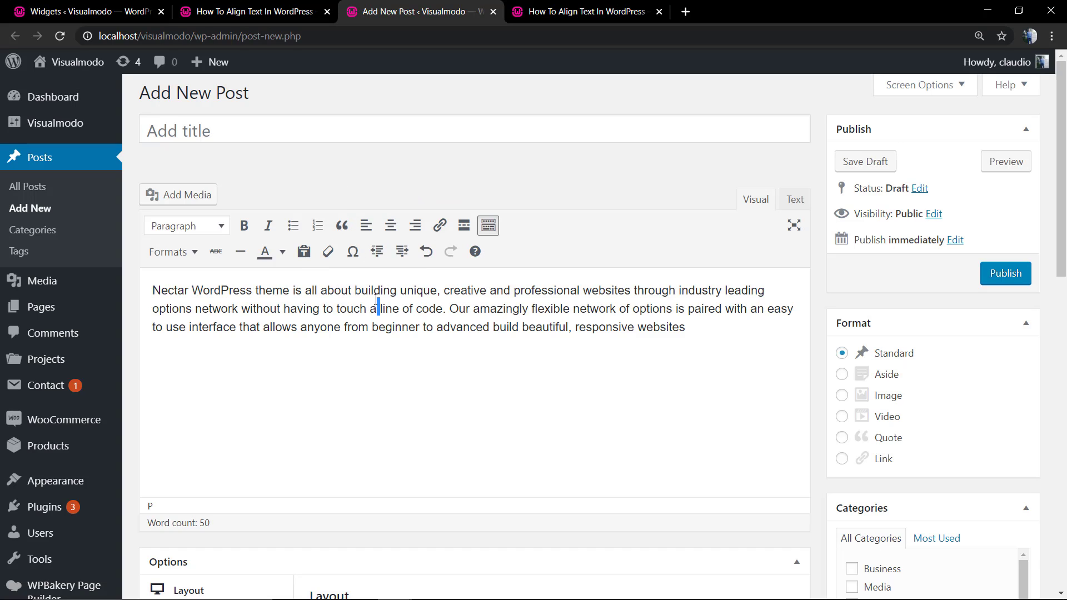
pyautogui.hotkey('ctrl', 'a')
pyautogui.click(390, 225)
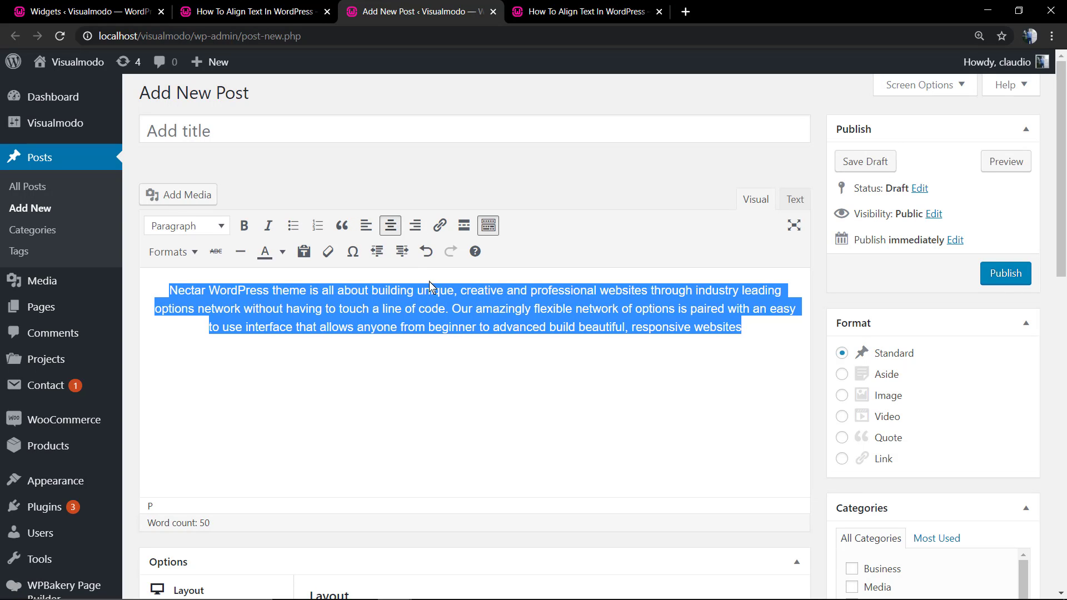
pyautogui.click(455, 330)
# - View the new post's HTML source showing the text-align: center styling and select all
pyautogui.click(805, 206)
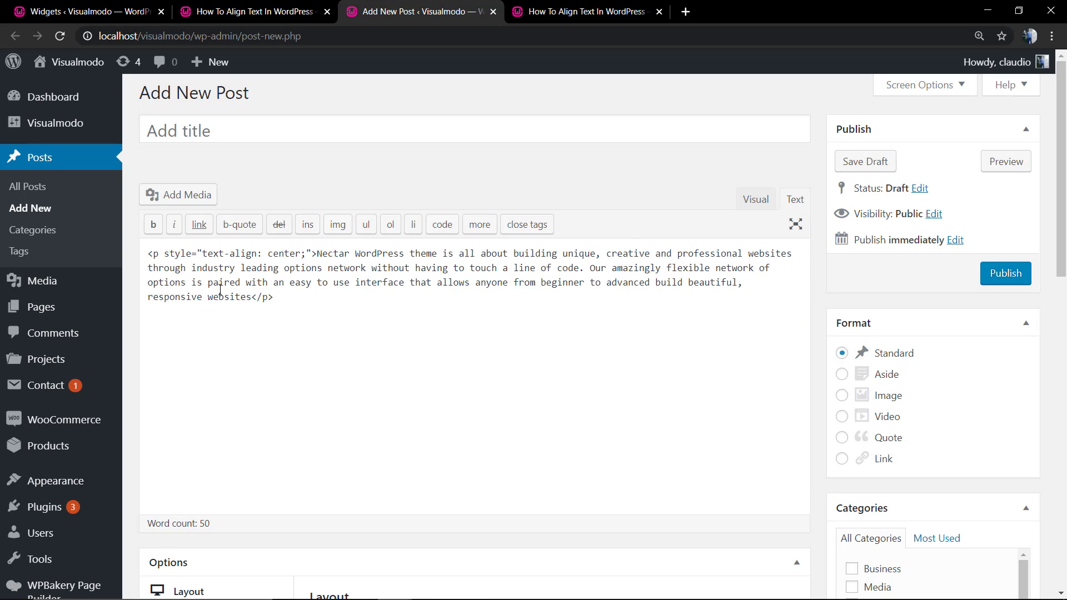
pyautogui.moveTo(149, 254); pyautogui.dragTo(308, 258)
pyautogui.click(315, 256)
pyautogui.hotkey('ctrl', 'a')
pyautogui.hotkey('ctrl', 'c')
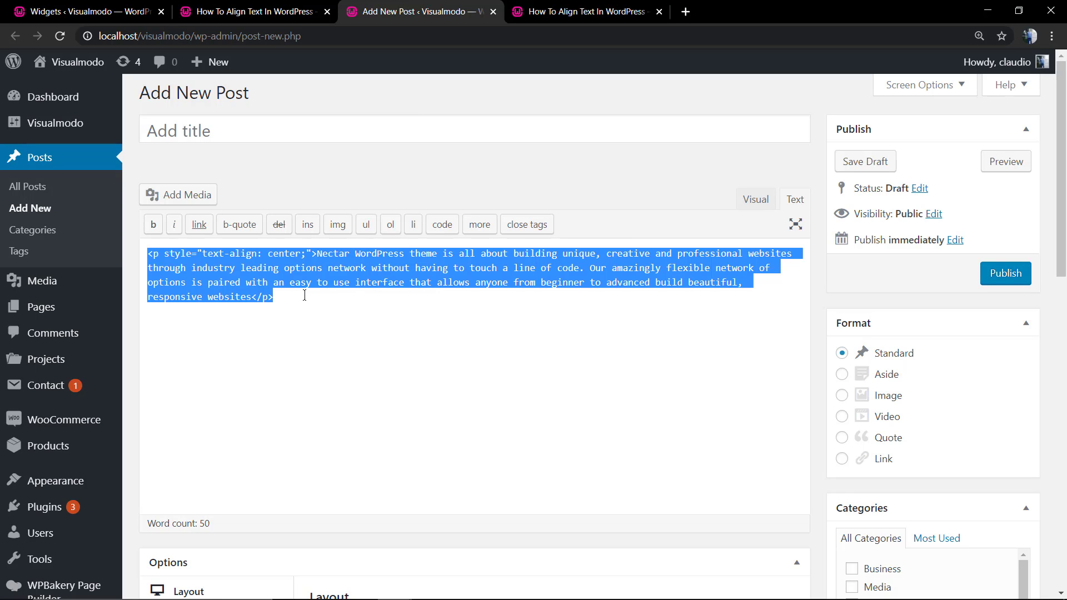
# - Replace the footer Text widget's HTML with the pasted centred paragraph and save it
pyautogui.click(280, 10)
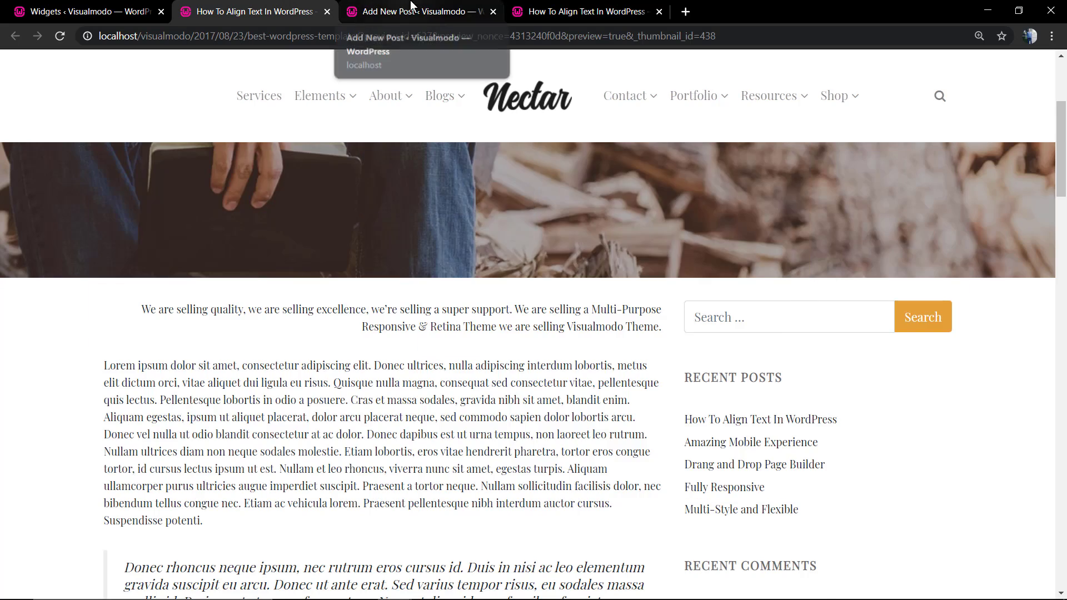
pyautogui.click(389, 12)
pyautogui.click(84, 11)
pyautogui.scroll(-4, 628, 394)
pyautogui.click(639, 422)
pyautogui.click(739, 325)
pyautogui.hotkey('ctrl', 'a')
pyautogui.click(663, 378)
pyautogui.hotkey('ctrl', 'a')
pyautogui.hotkey('ctrl', 'v')
pyautogui.click(687, 325)
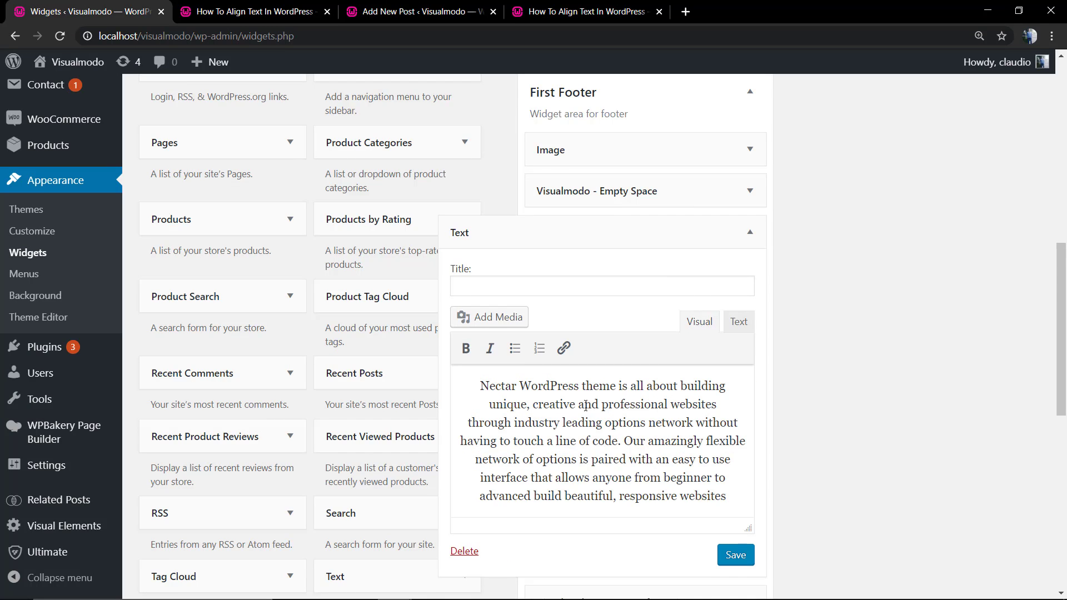
pyautogui.click(732, 556)
# - Delete the centring <p style> tag, save the plain text, and collapse the widget
pyautogui.tripleClick(577, 401)
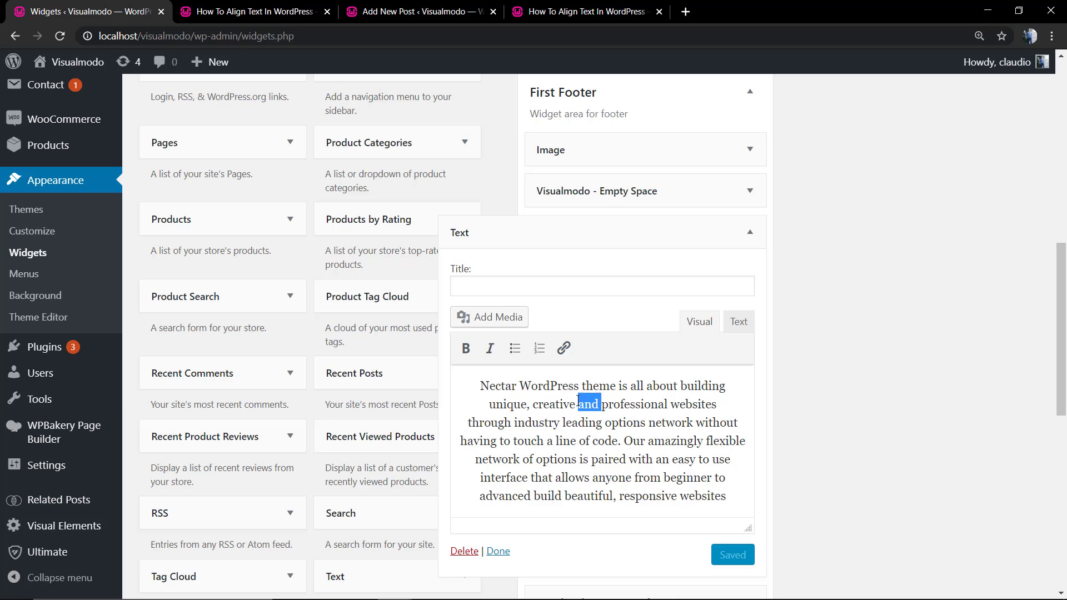
pyautogui.click(731, 325)
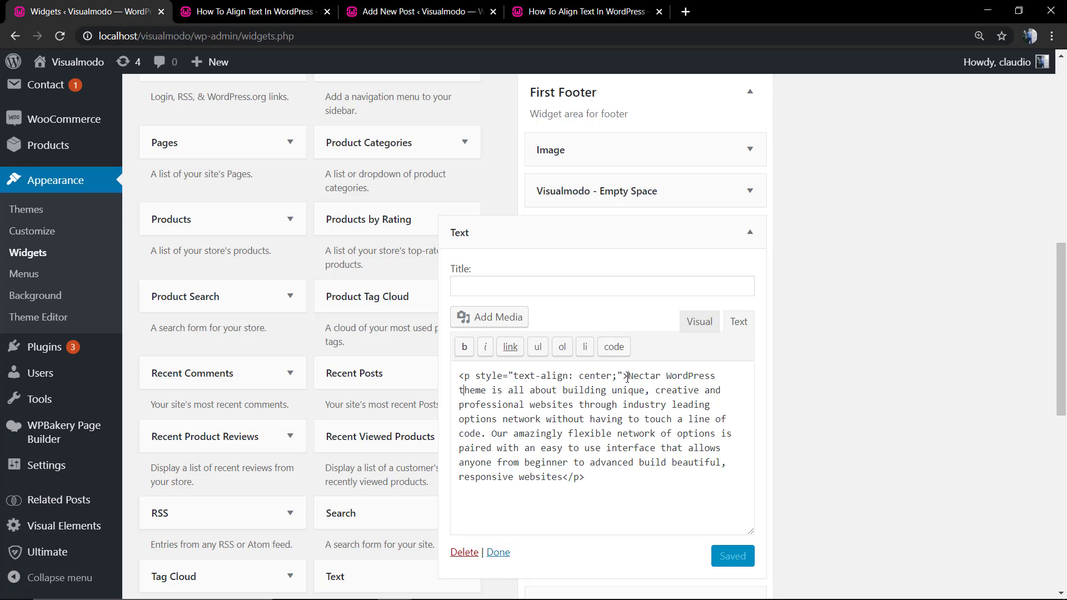
pyautogui.moveTo(628, 377); pyautogui.dragTo(459, 377)
pyautogui.press('BackSpace')
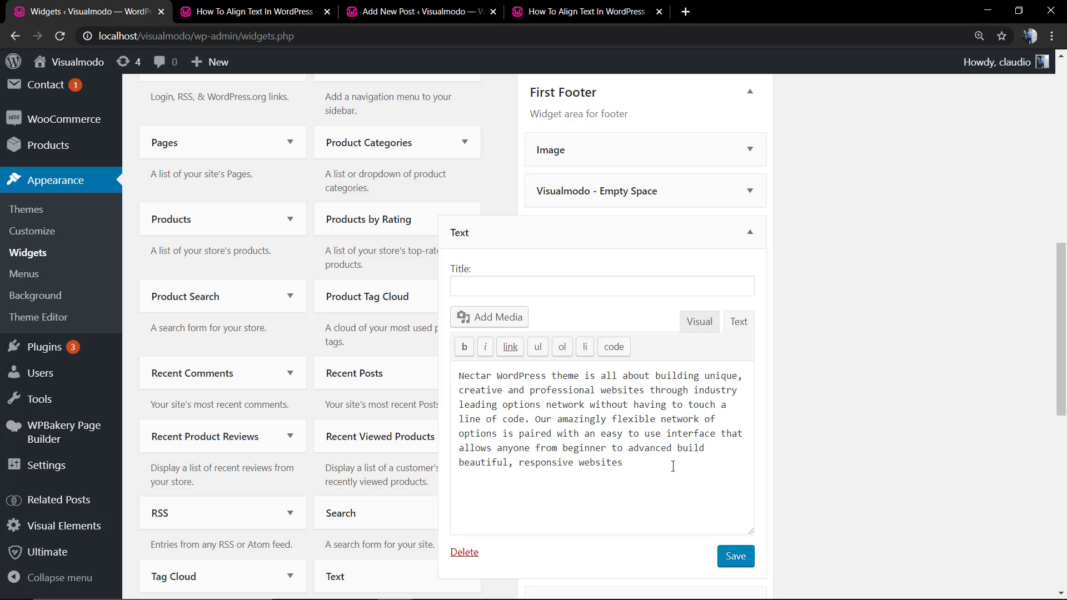
pyautogui.click(735, 556)
pyautogui.scroll(1, 594, 425)
pyautogui.scroll(-1, 596, 428)
pyautogui.click(750, 238)
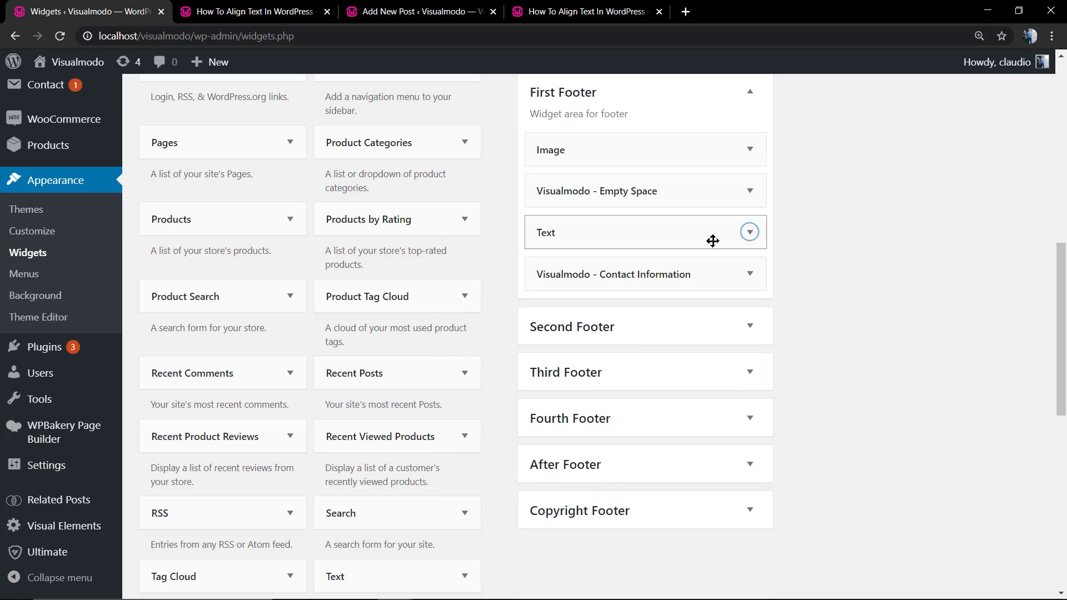
# - Open the About Me page in WPBakery Page Builder from the Pages list
pyautogui.scroll(4, 274, 374)
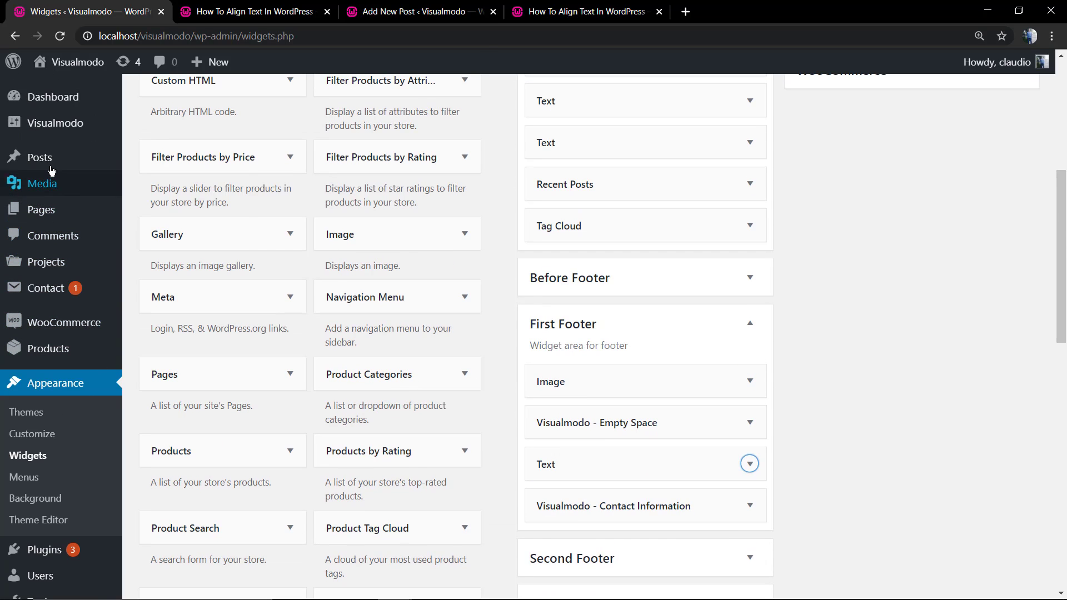
pyautogui.click(194, 212)
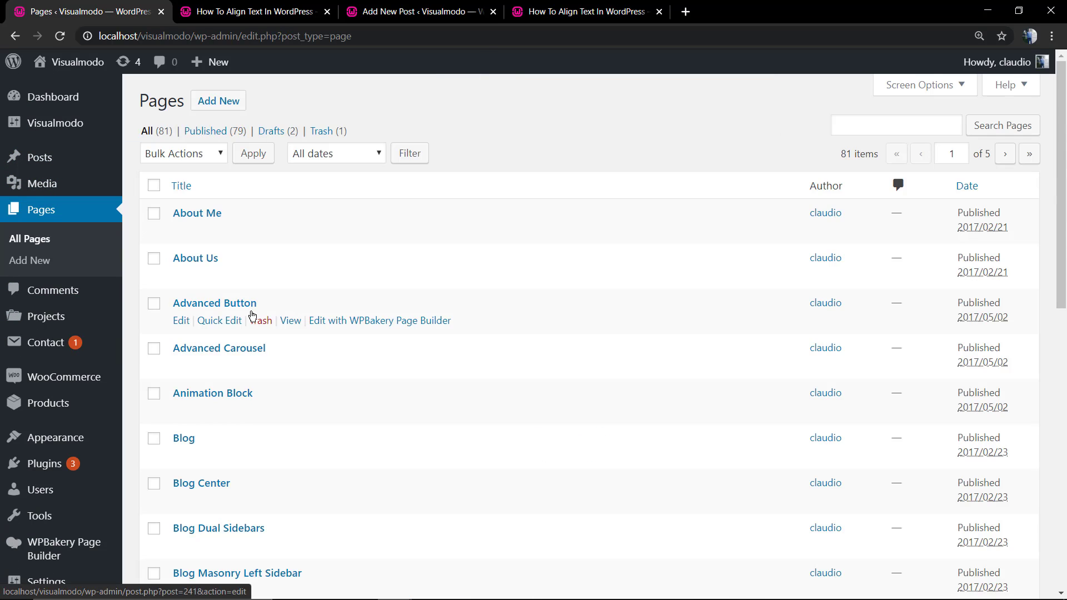
pyautogui.click(195, 214)
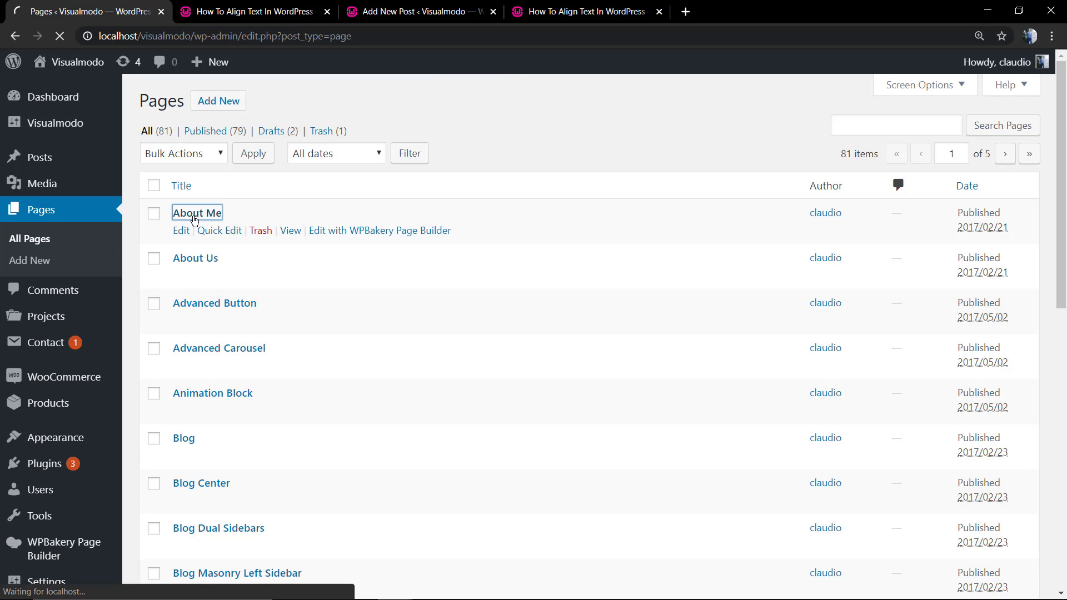
pyautogui.click(399, 278)
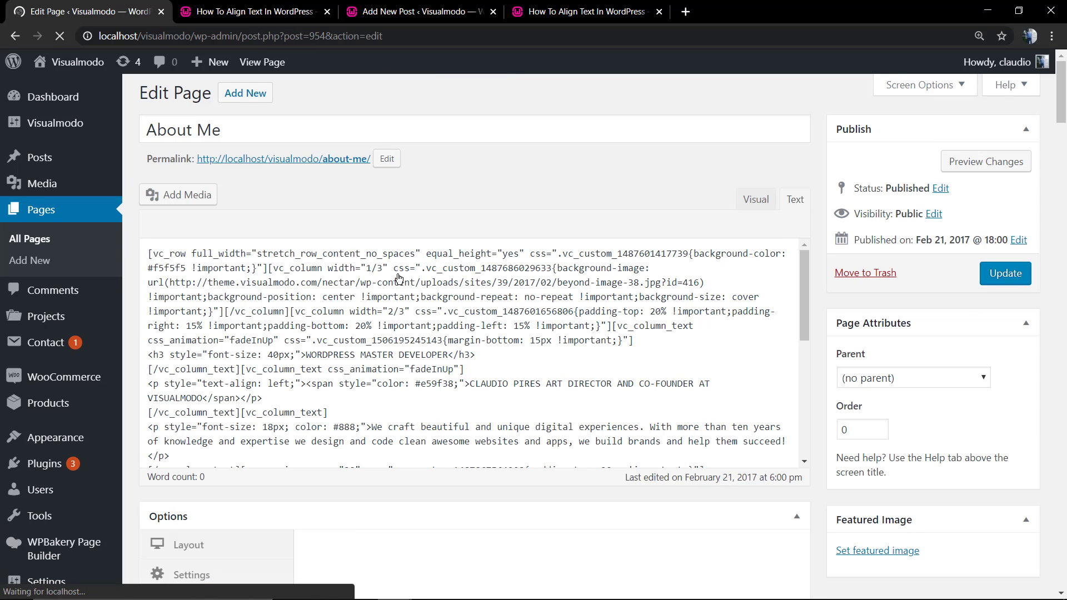
pyautogui.scroll(-10, 325, 334)
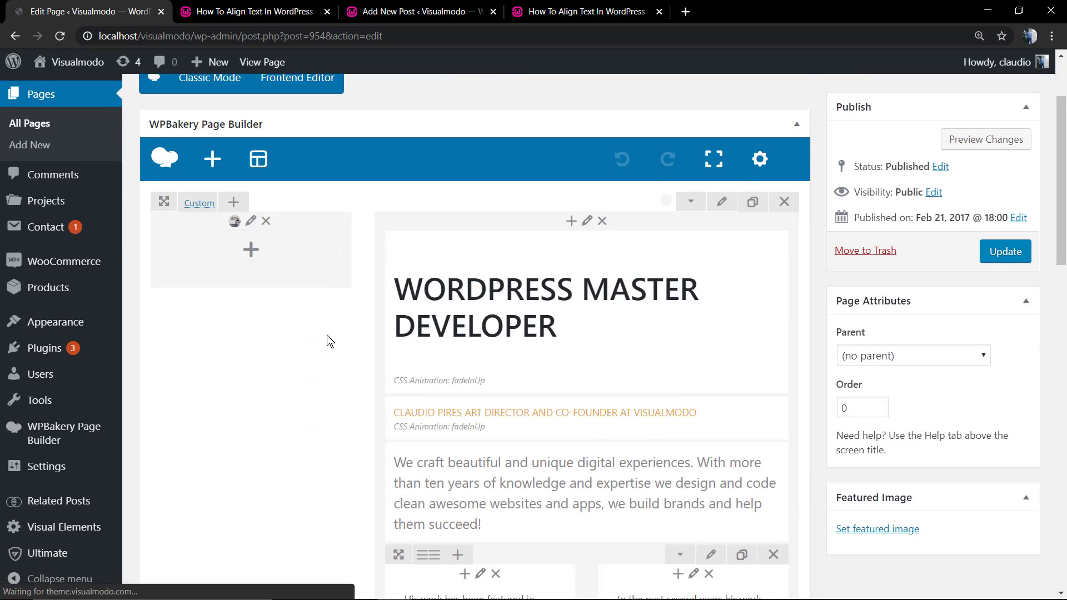
pyautogui.scroll(-8, 310, 338)
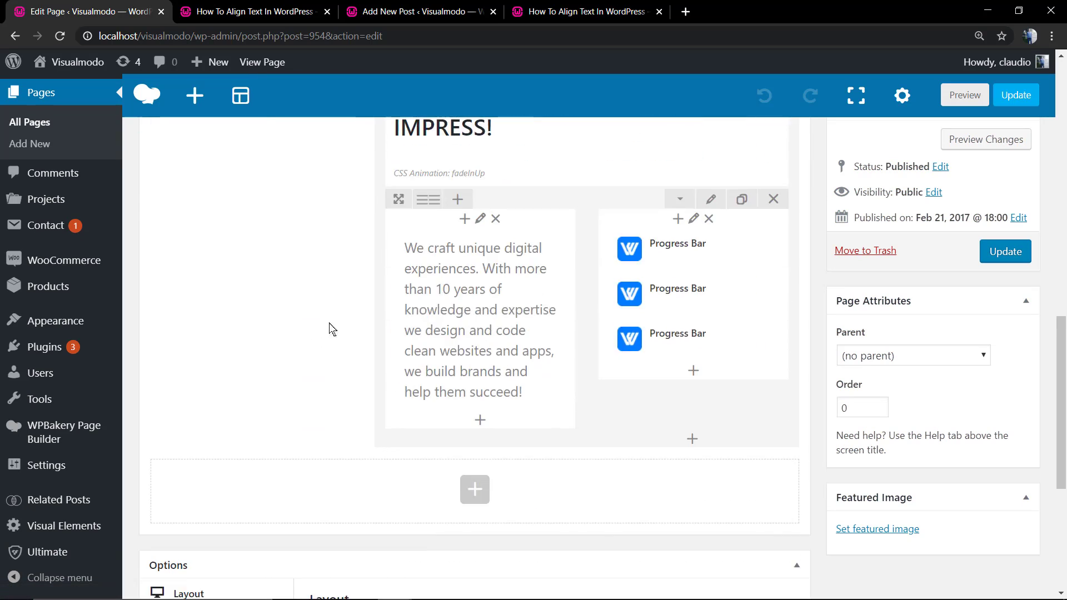
pyautogui.scroll(5, 422, 466)
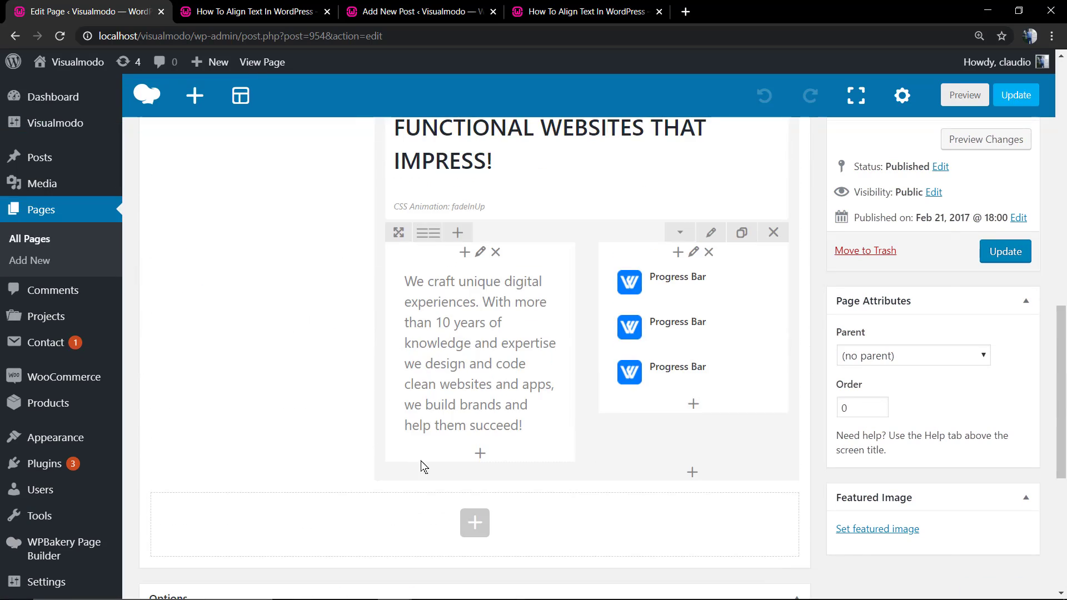
# - Add a Button element to the empty row by searching 'bu', and view its Alignment choices
pyautogui.click(474, 522)
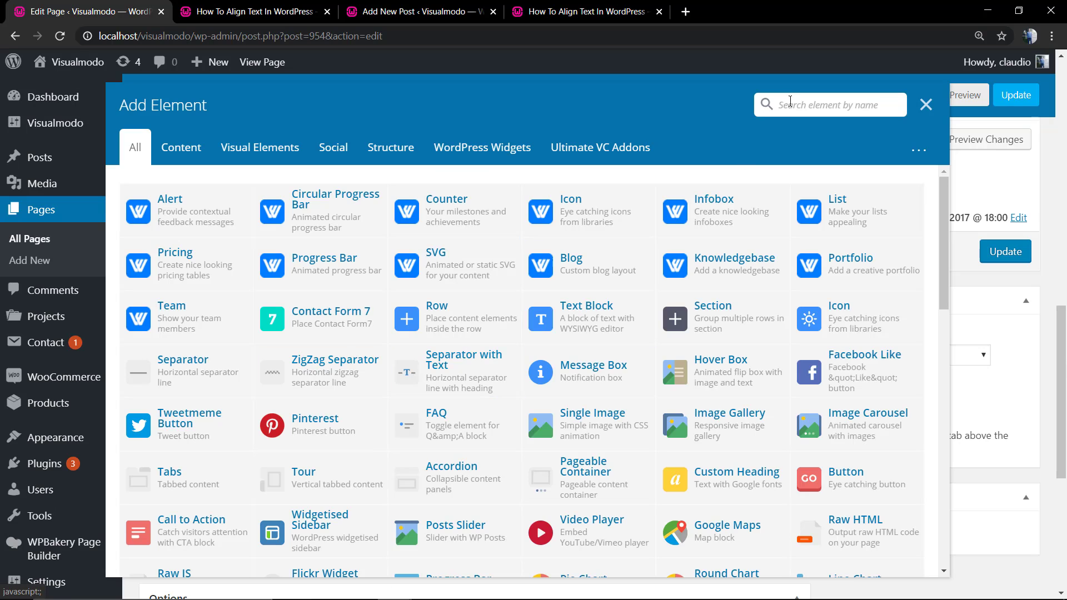
pyautogui.click(802, 111)
pyautogui.write('bu')
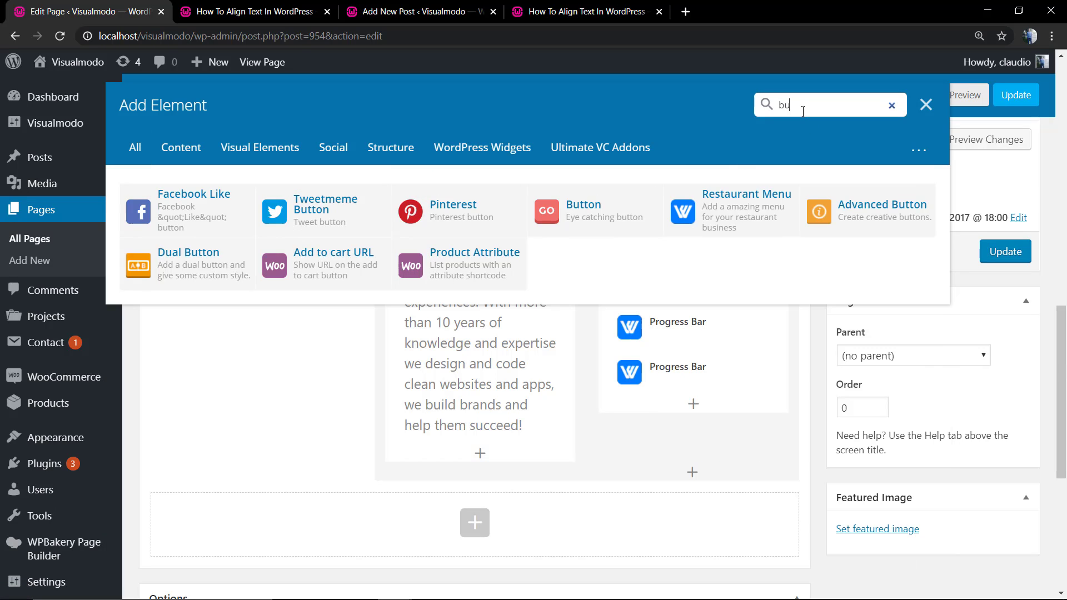
pyautogui.click(580, 224)
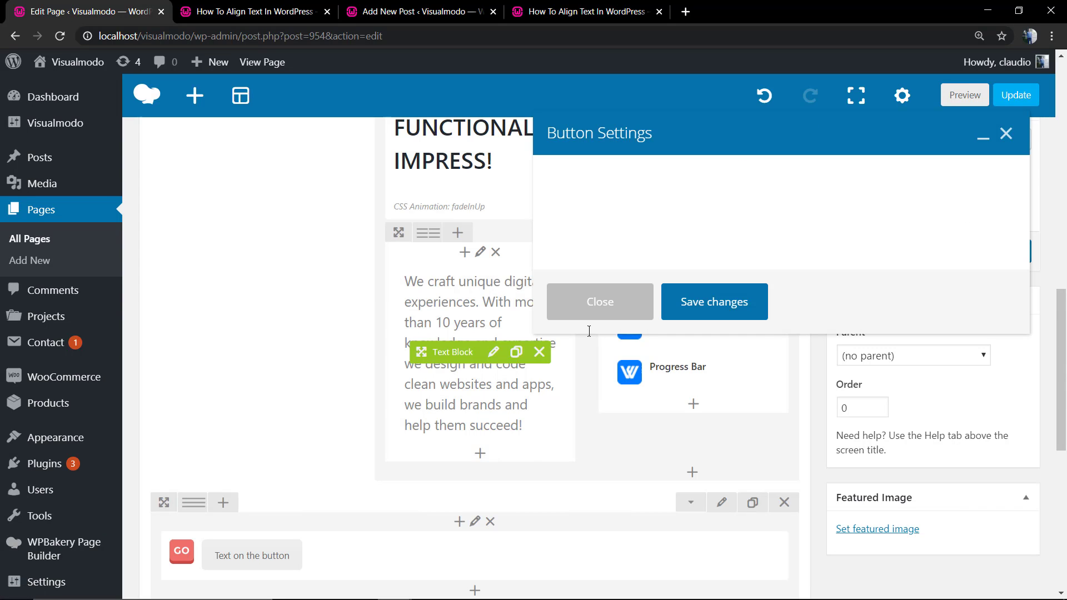
pyautogui.moveTo(644, 139); pyautogui.dragTo(520, 128)
pyautogui.scroll(-6, 550, 344)
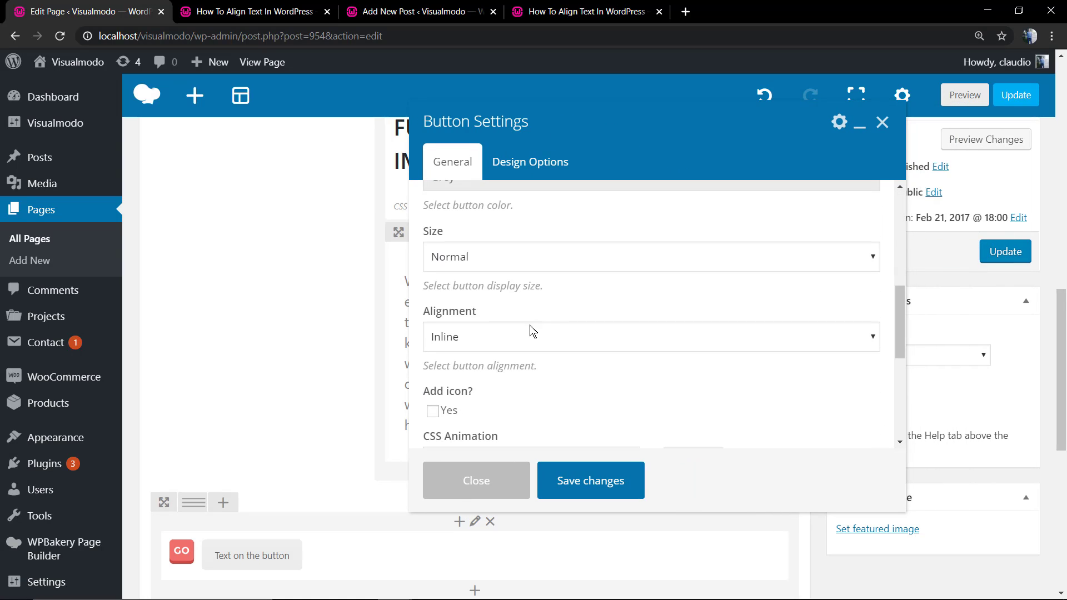
pyautogui.click(495, 340)
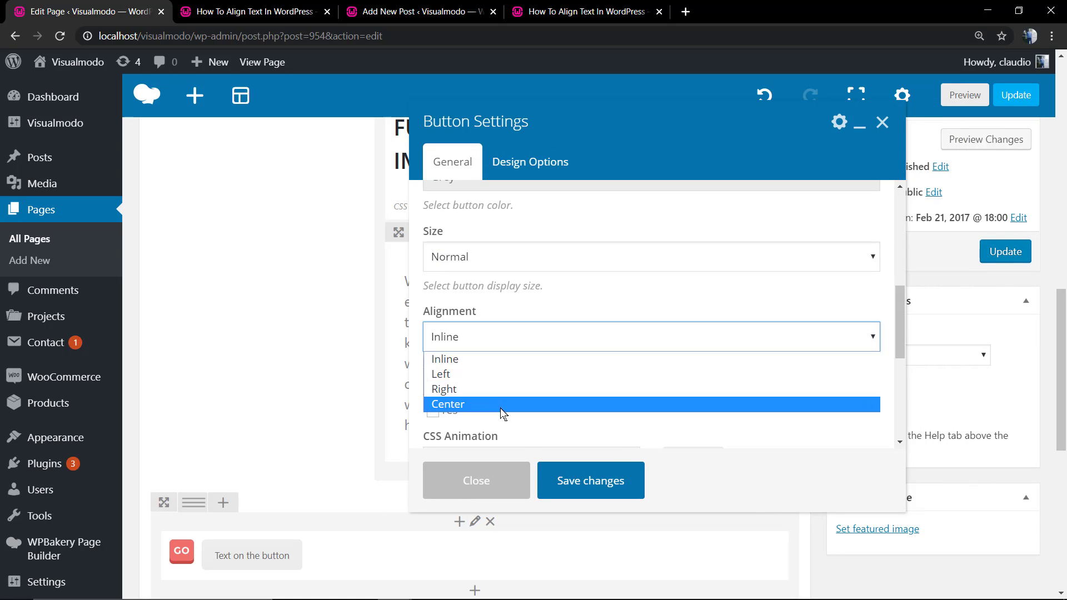
# - Close the button settings, try moving the button, then delete its row
pyautogui.click(481, 485)
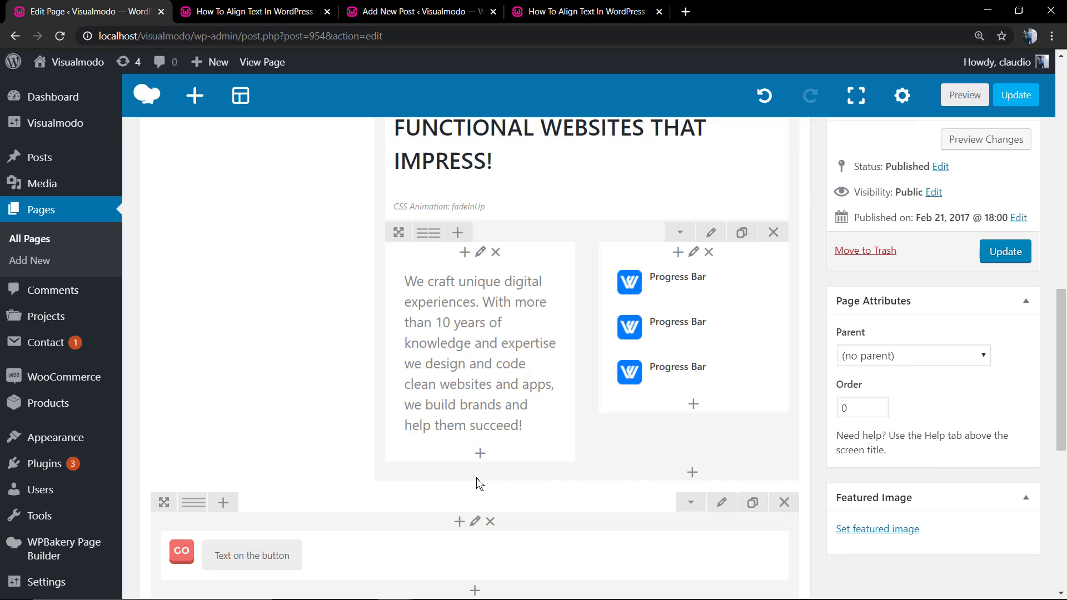
pyautogui.scroll(-2, 211, 422)
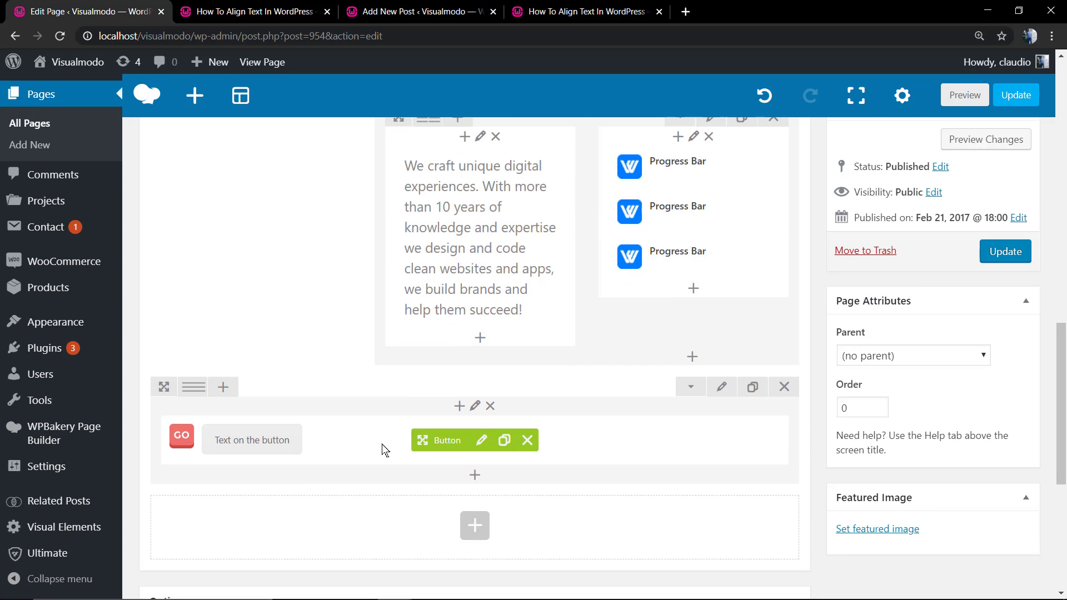
pyautogui.scroll(4, 417, 428)
pyautogui.scroll(-2, 449, 451)
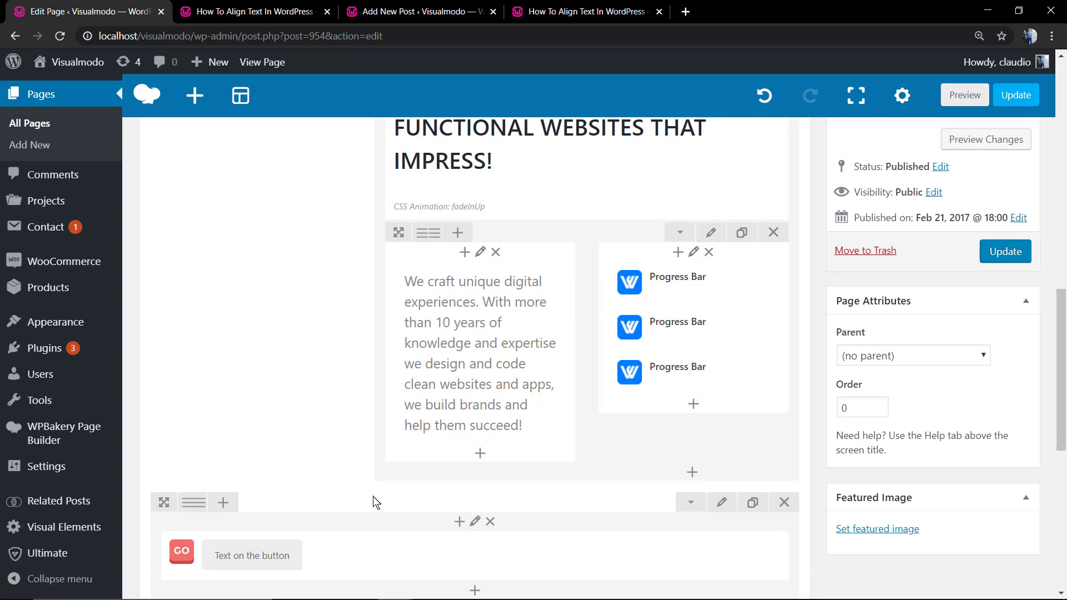
pyautogui.moveTo(421, 554); pyautogui.dragTo(464, 368)
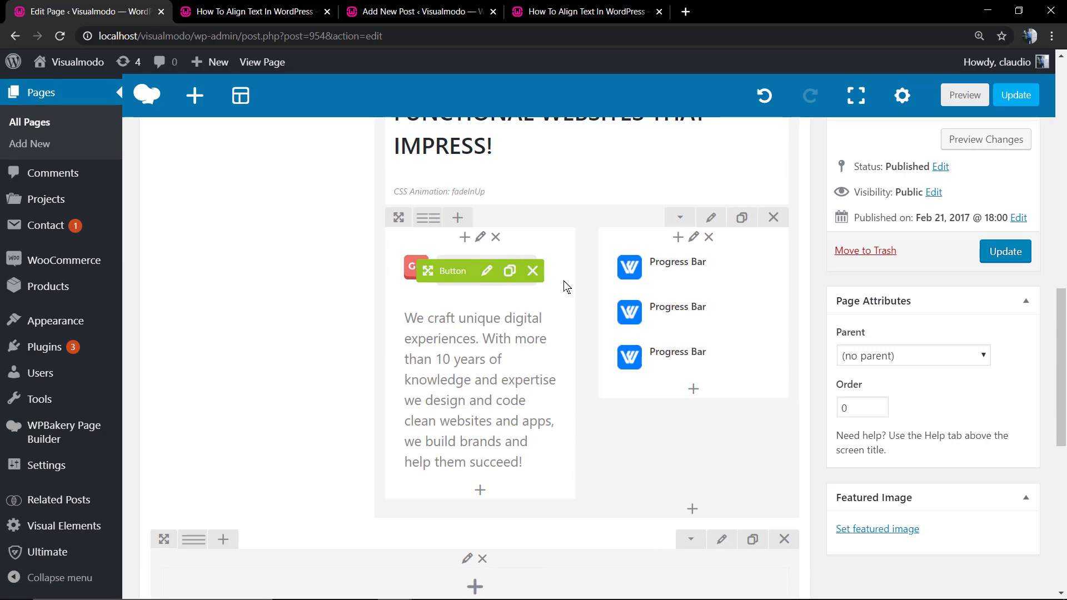
pyautogui.moveTo(461, 288); pyautogui.dragTo(633, 316)
pyautogui.click(784, 255)
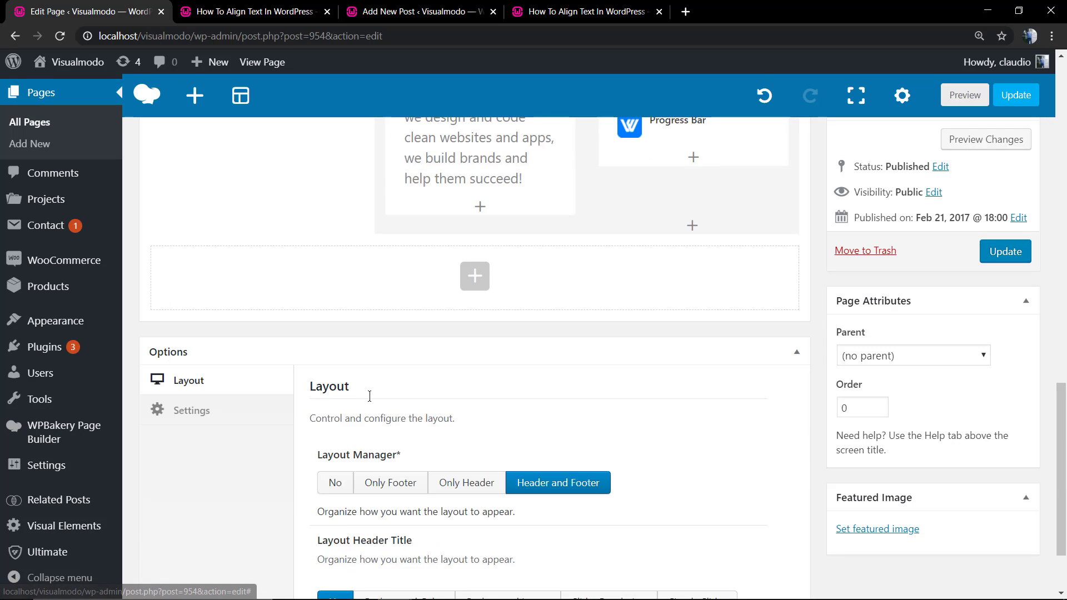
# - In WPBakery Page Builder General Settings, untick Disable Gutenberg and save the changes
pyautogui.scroll(6, 367, 403)
pyautogui.scroll(5, 362, 411)
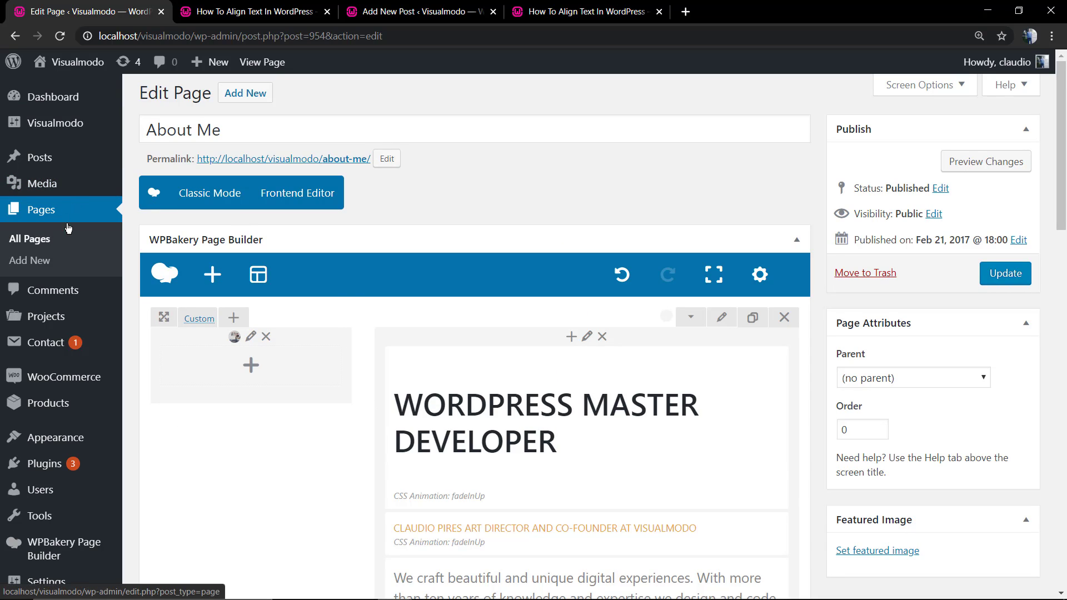
pyautogui.scroll(-2, 47, 333)
pyautogui.moveTo(61, 433)
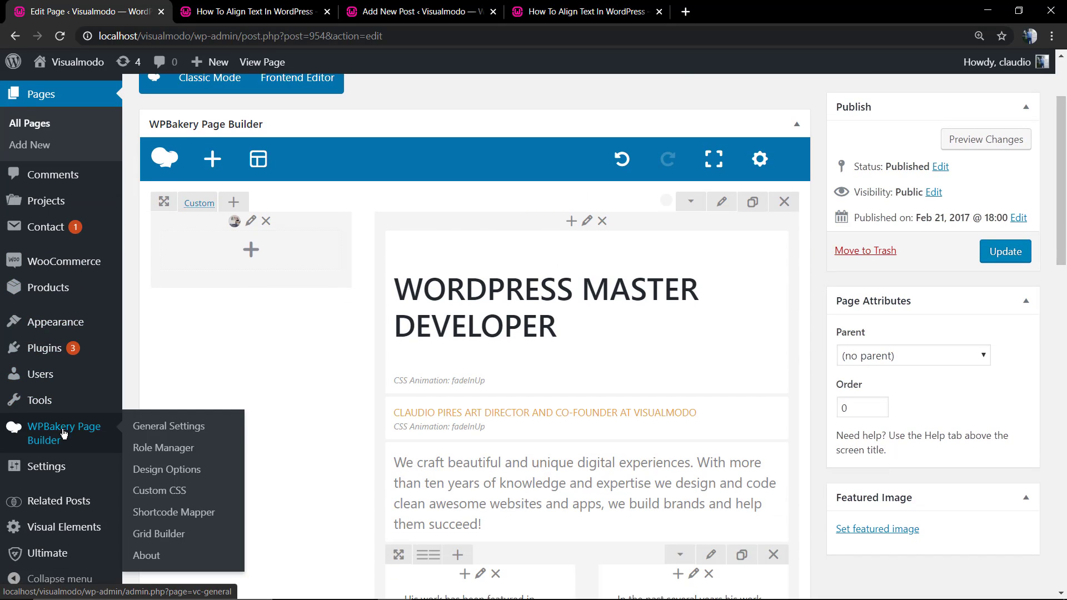
pyautogui.click(164, 438)
pyautogui.click(599, 113)
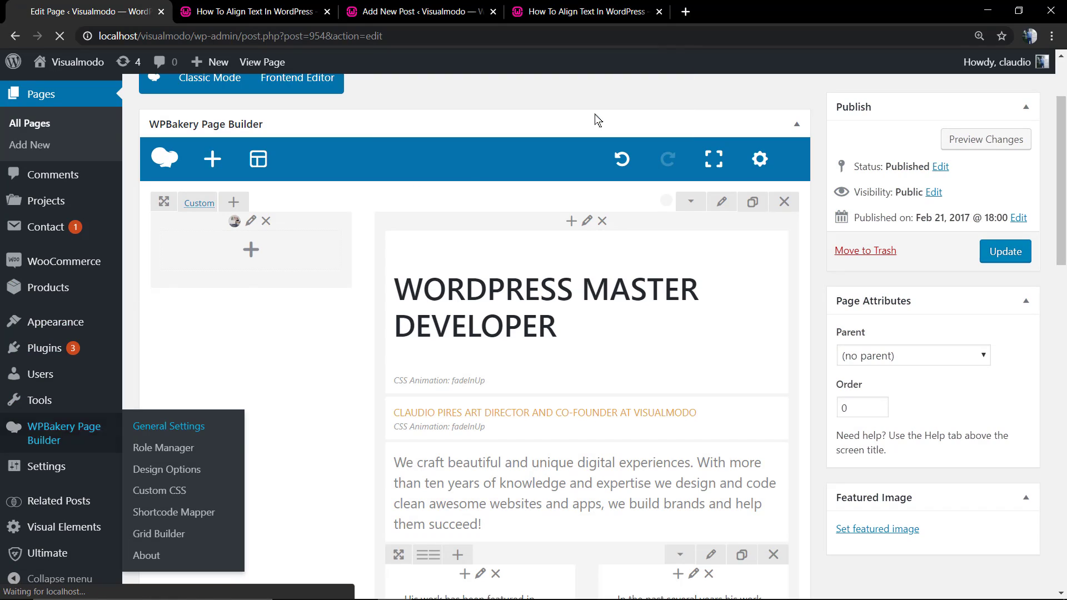
pyautogui.click(333, 390)
pyautogui.scroll(-4, 175, 455)
pyautogui.click(170, 510)
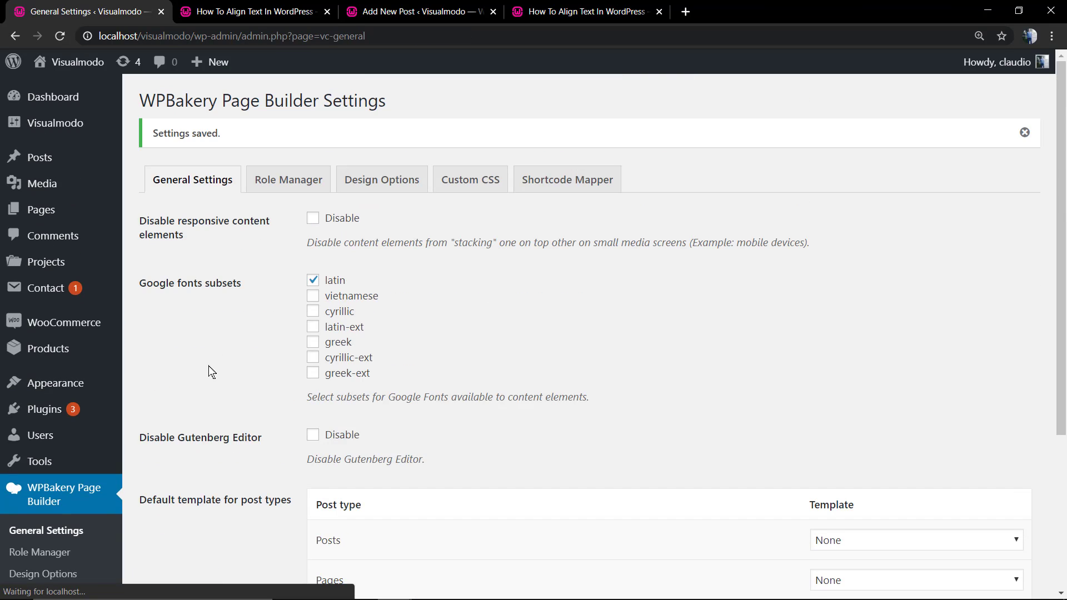
# - Open the 'How To Align Text In WordPress' post from Posts and dismiss the autosave notice
pyautogui.click(22, 157)
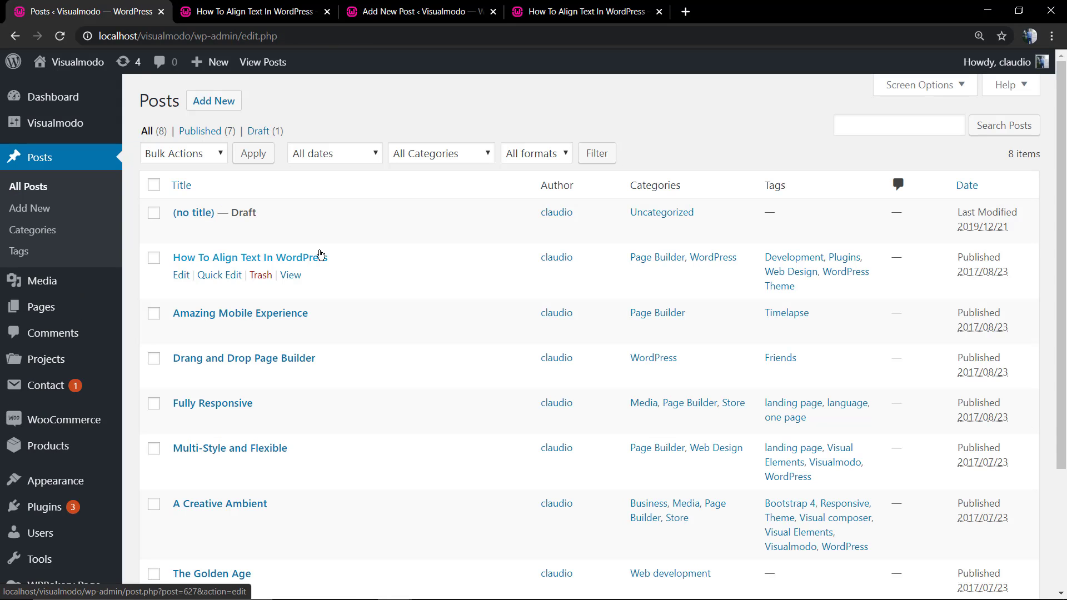
pyautogui.click(207, 257)
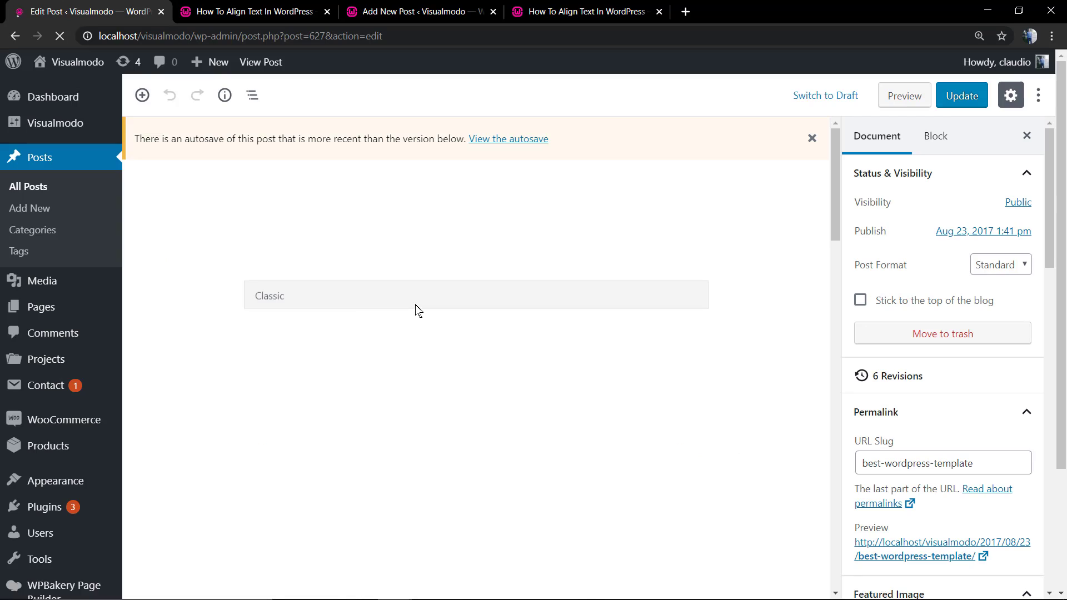
pyautogui.click(406, 243)
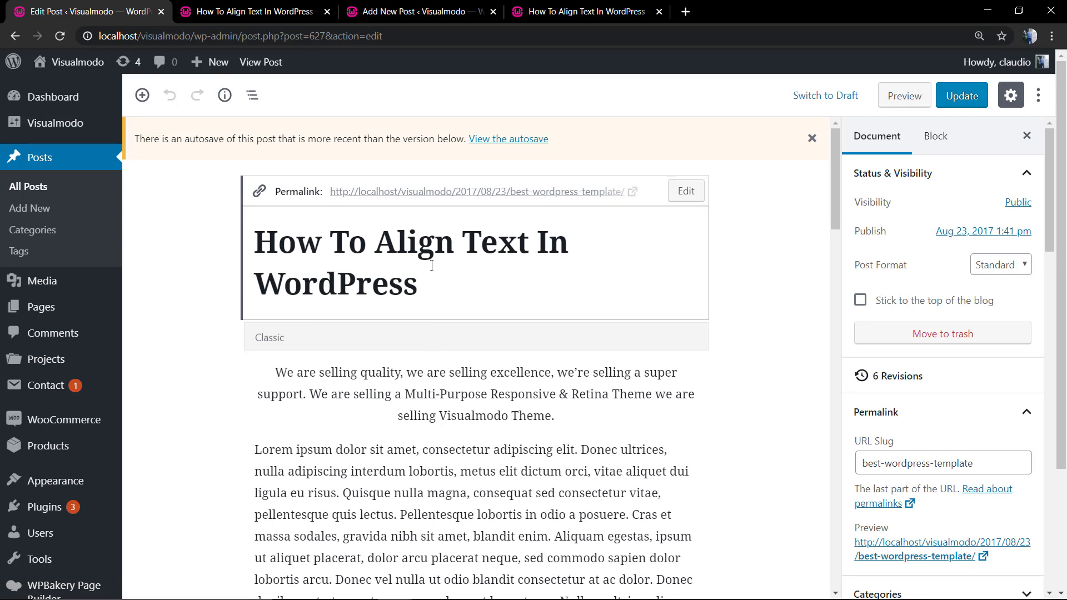
pyautogui.click(812, 138)
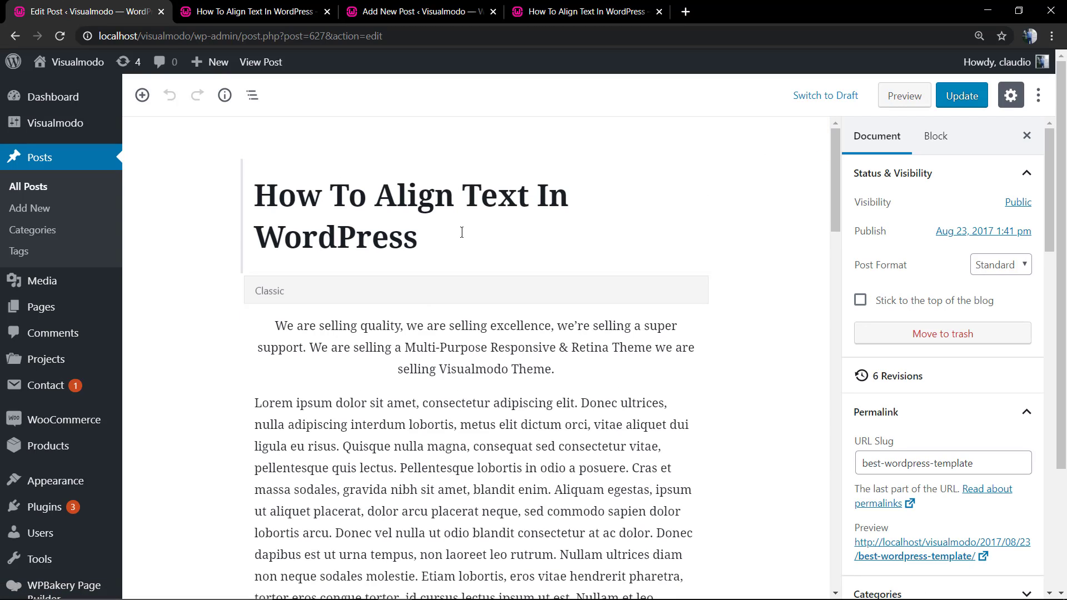
pyautogui.click(435, 243)
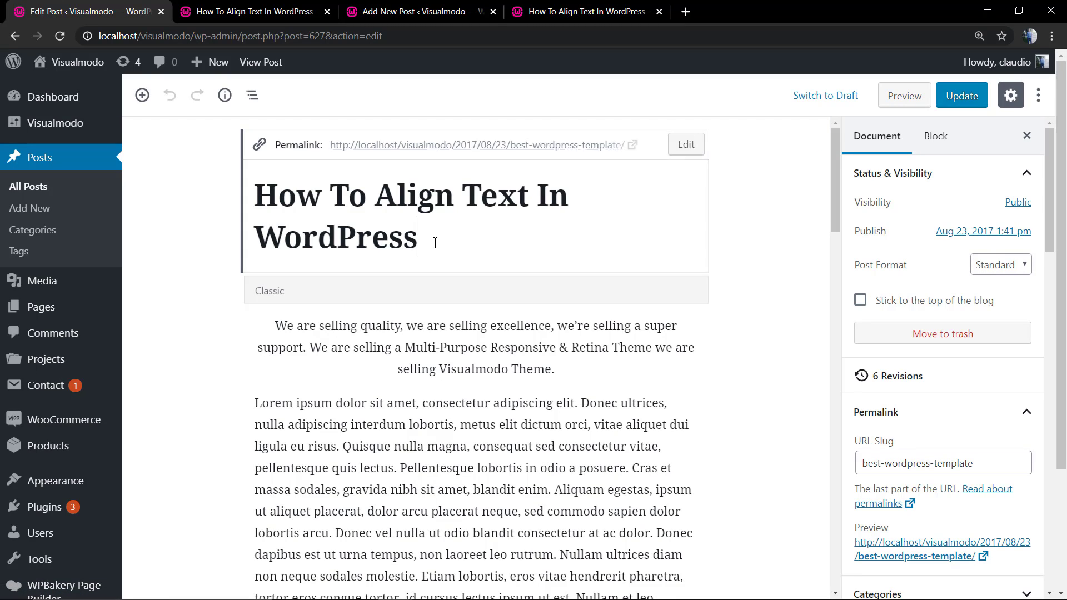
pyautogui.click(781, 314)
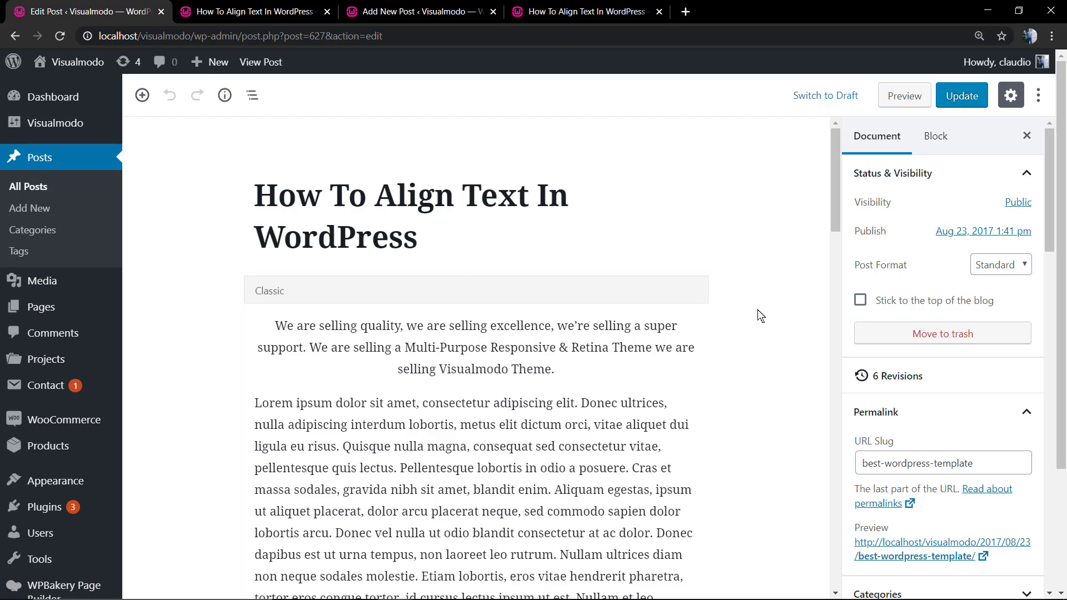